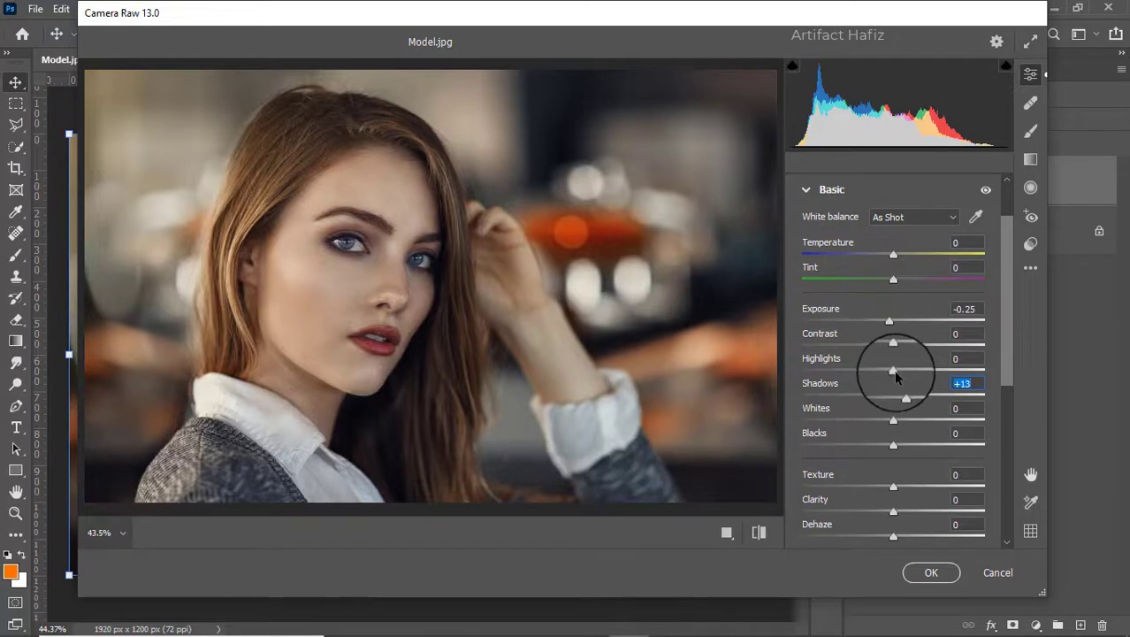
Set Highlights to -27, Whites to +15 and Blacks to +4 in the Camera Raw basic adjustments.
drag(892, 374, 867, 376)
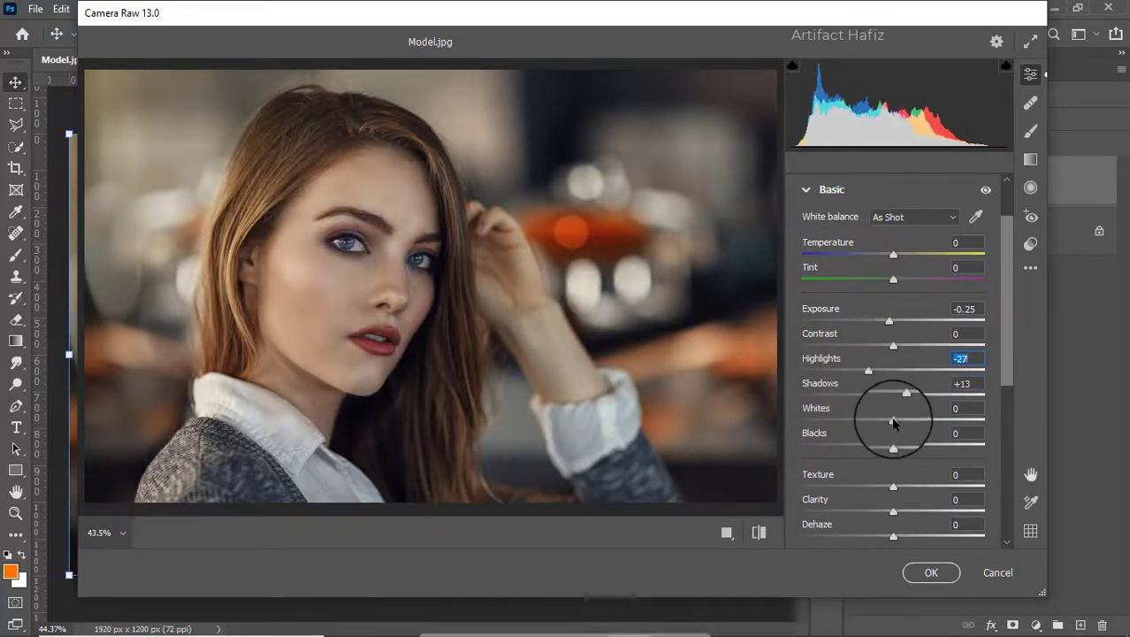
drag(893, 421, 898, 454)
click(892, 446)
Set Texture to -4, Clarity to +5, Dehaze to +15 and Vibrance to +5.
scroll(881, 426, down, 3)
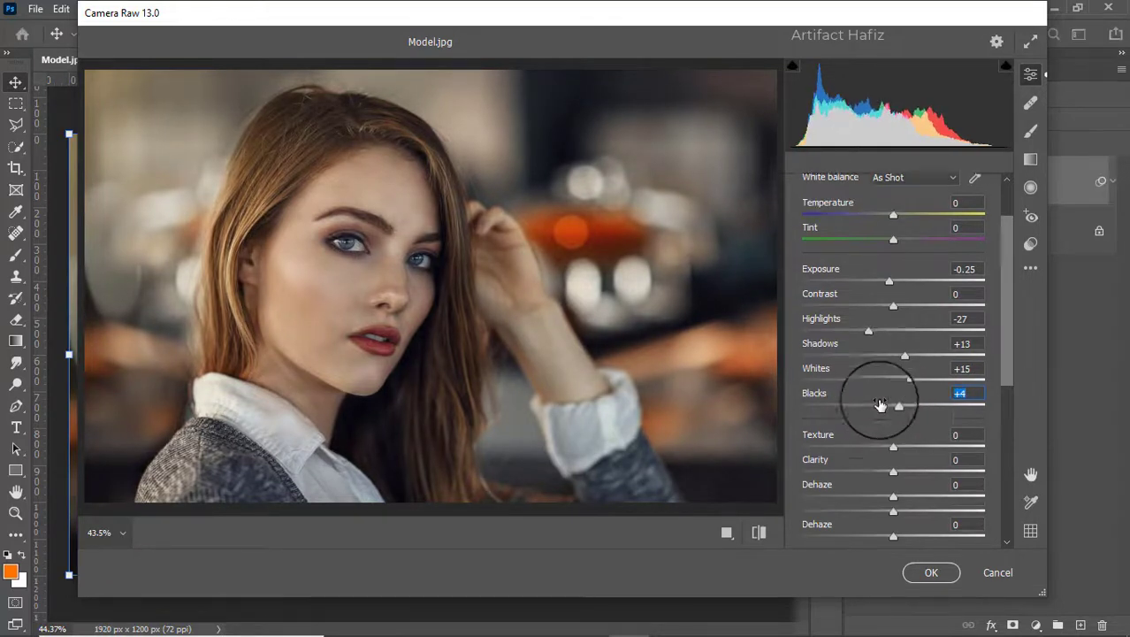
drag(893, 371, 895, 396)
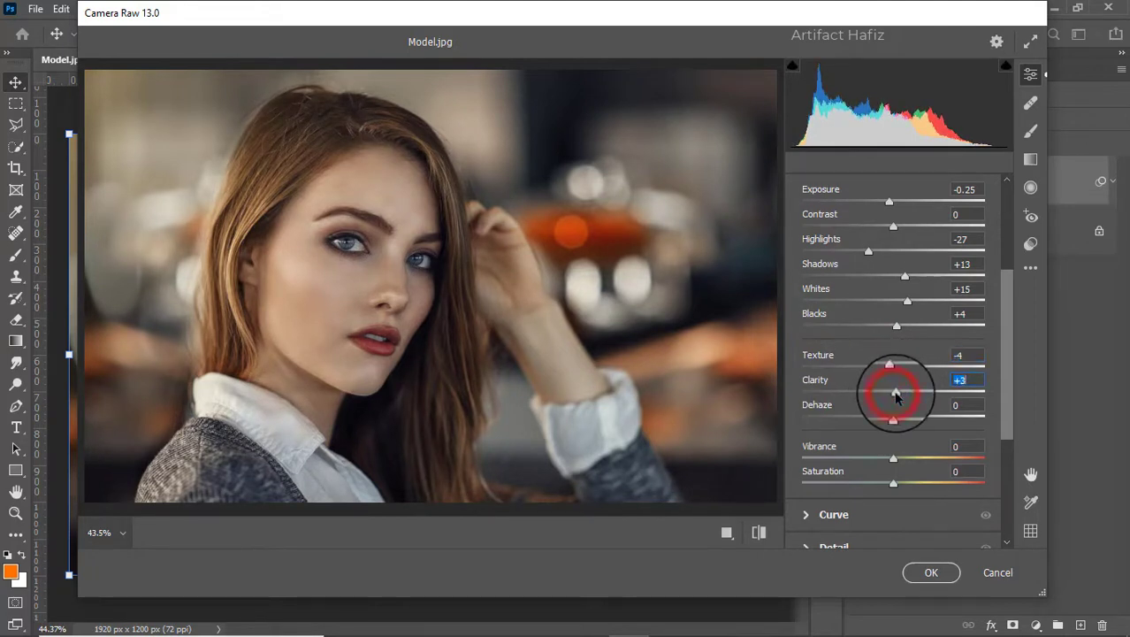
scroll(900, 380, down, 5)
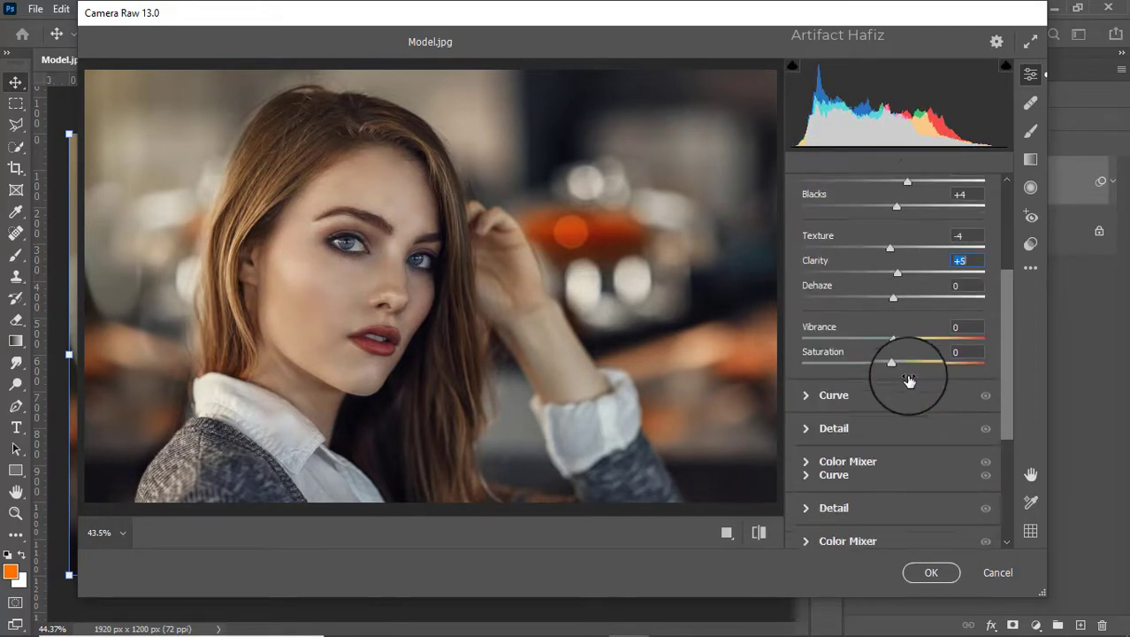
mouse_move(919, 262)
mouse_down()
mouse_move(900, 267)
mouse_move(907, 273)
mouse_up()
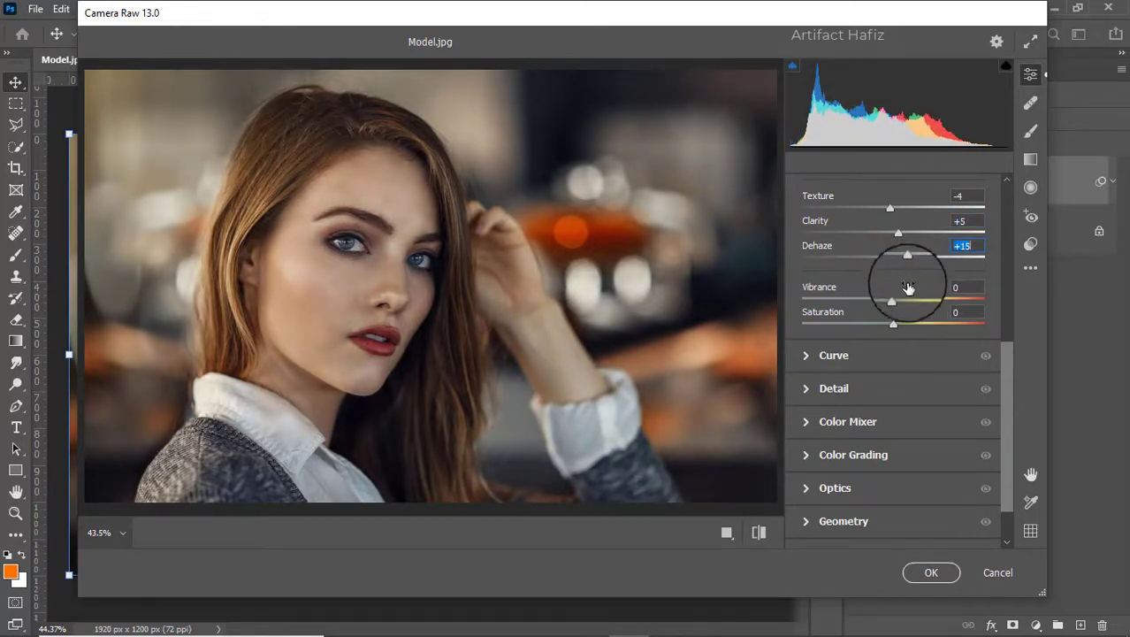
scroll(895, 314, down, 1)
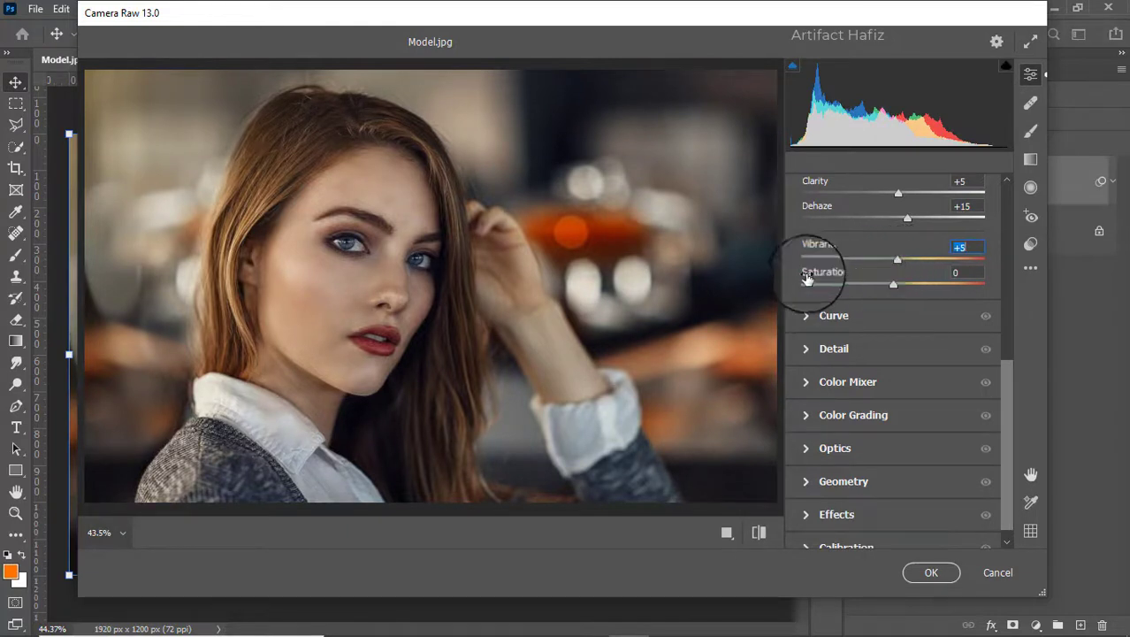
Add a shadow anchor point to the main point curve and raise a highlight point to input 185, output 199.
click(809, 317)
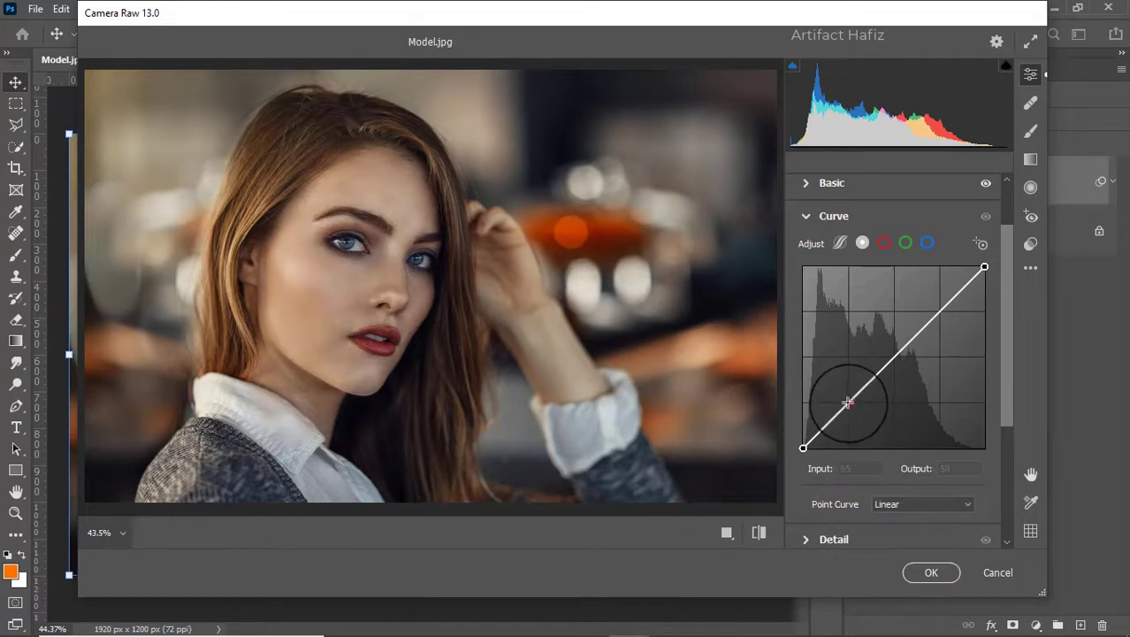
click(847, 403)
drag(936, 312, 935, 306)
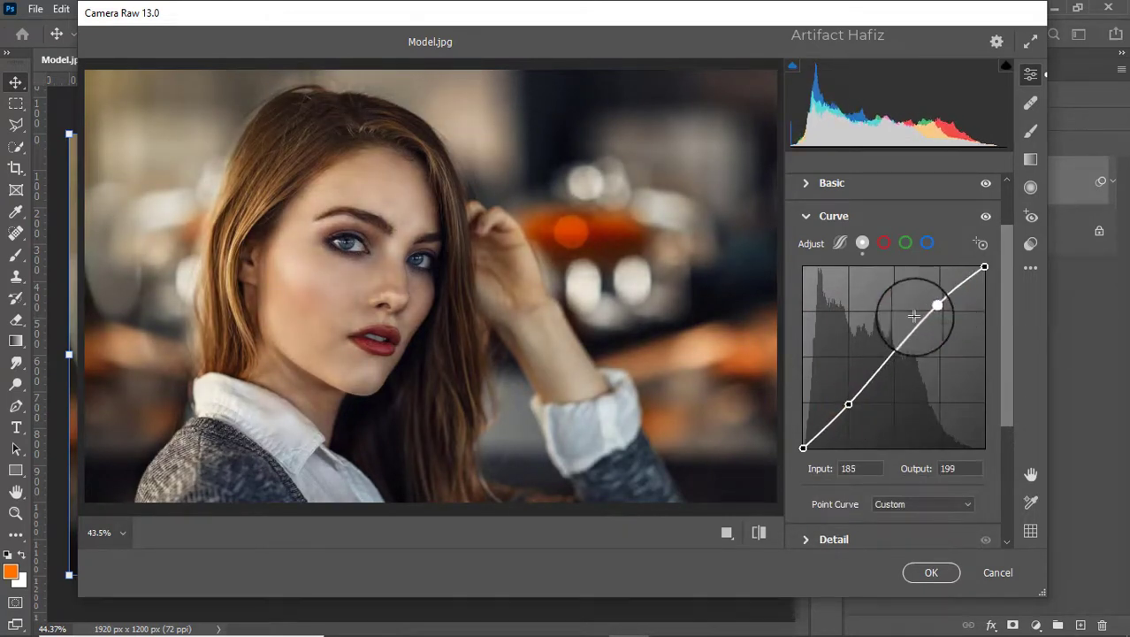
Lift the black point of the blue channel curve to an output of 2.
scroll(877, 348, down, 2)
scroll(885, 323, up, 2)
click(926, 241)
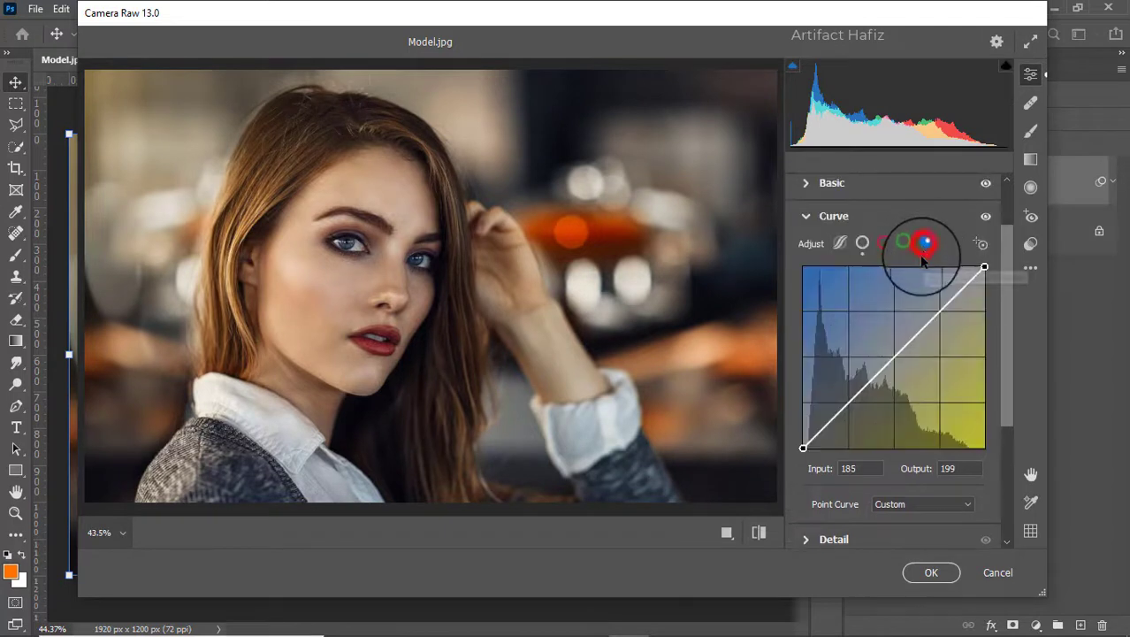
drag(803, 447, 803, 444)
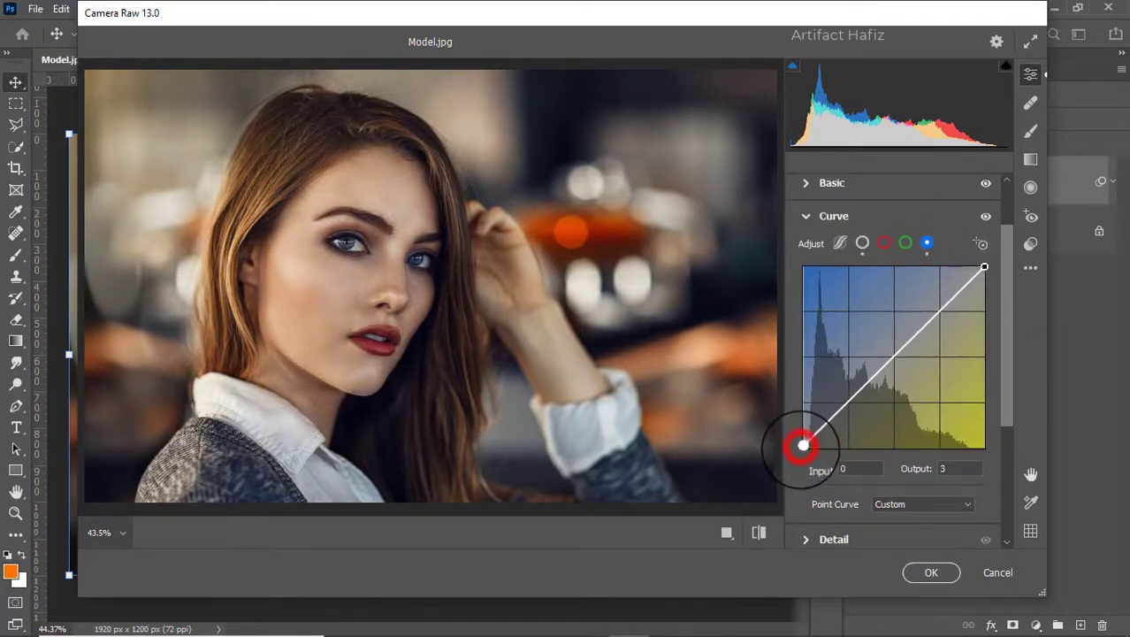
Set the Detail values to Sharpening 5, Noise Reduction 10 and Color Noise Reduction 10.
scroll(851, 407, down, 2)
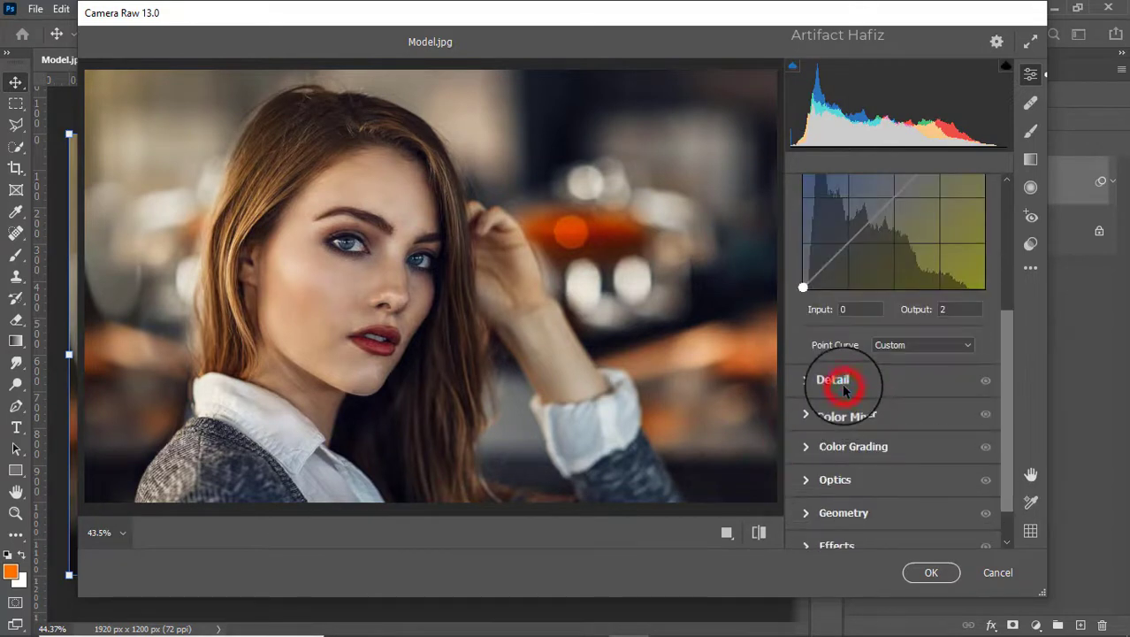
click(845, 389)
mouse_move(803, 363)
mouse_down()
mouse_move(815, 367)
mouse_move(818, 433)
mouse_up()
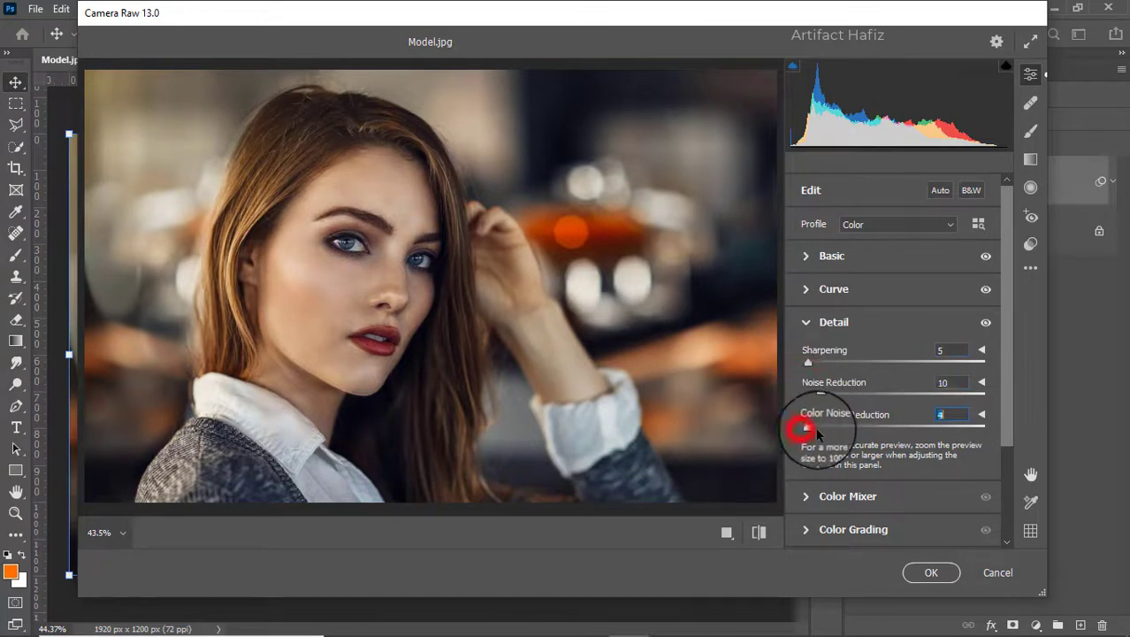
Set the Color Mixer saturation to Reds +7, Oranges +5, Yellows +39, Greens +12, Aquas +7 and Blues +10.
scroll(827, 371, down, 3)
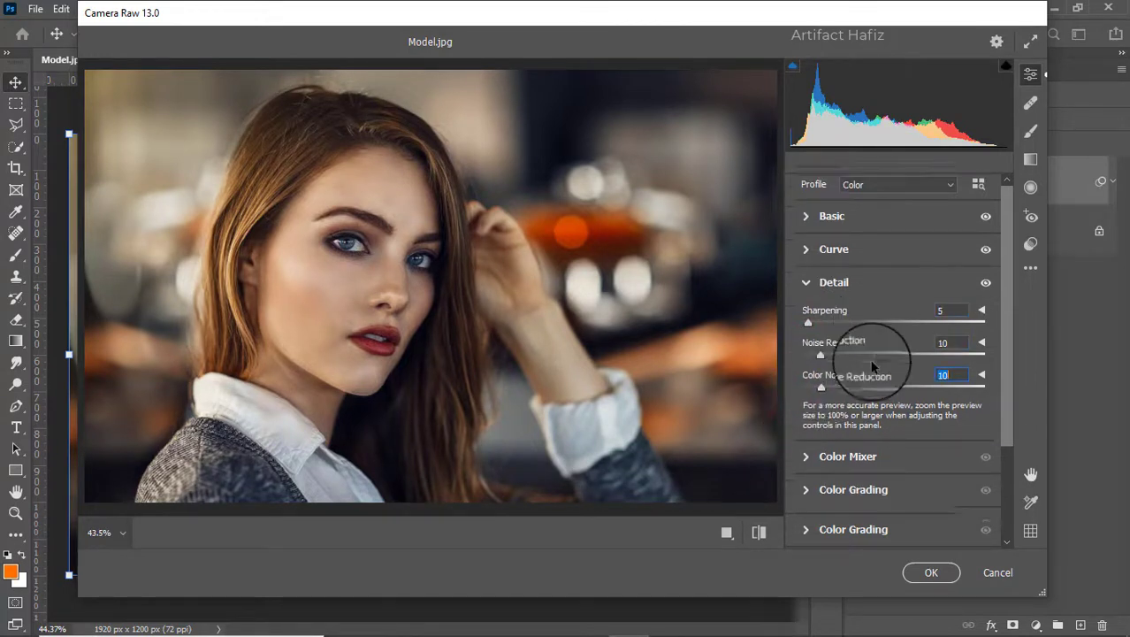
click(824, 378)
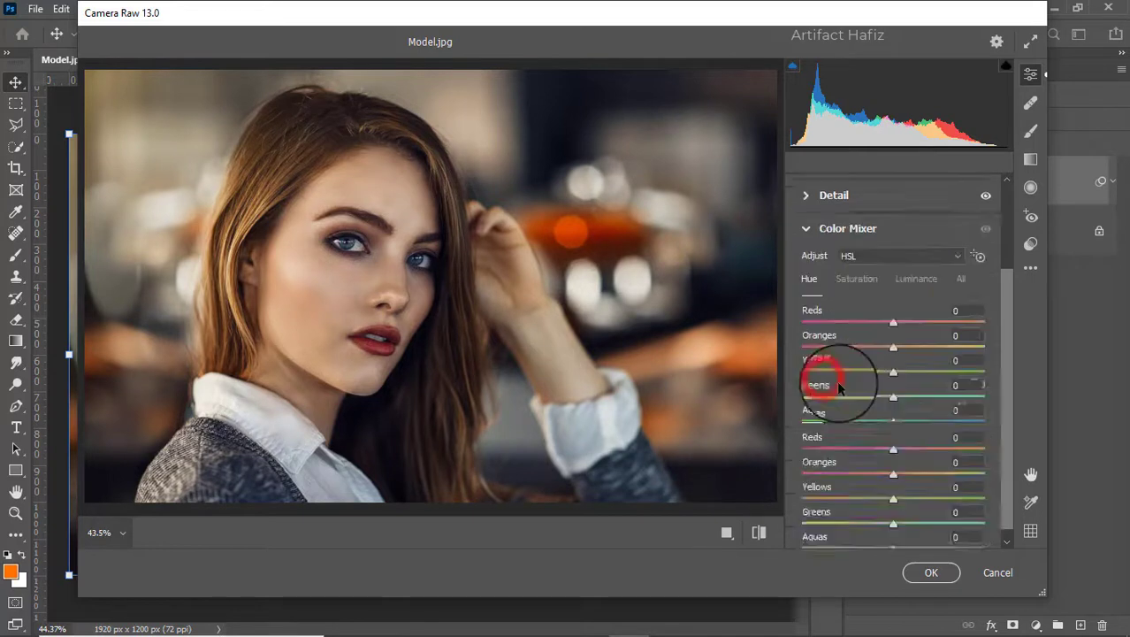
click(864, 277)
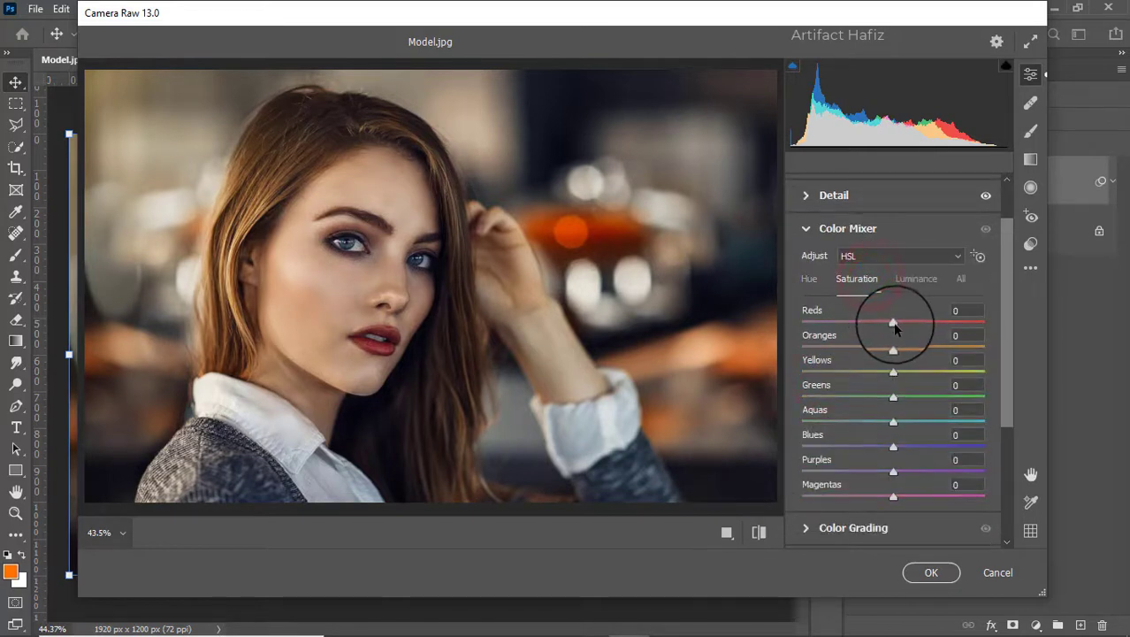
drag(895, 325, 902, 354)
drag(894, 395, 904, 449)
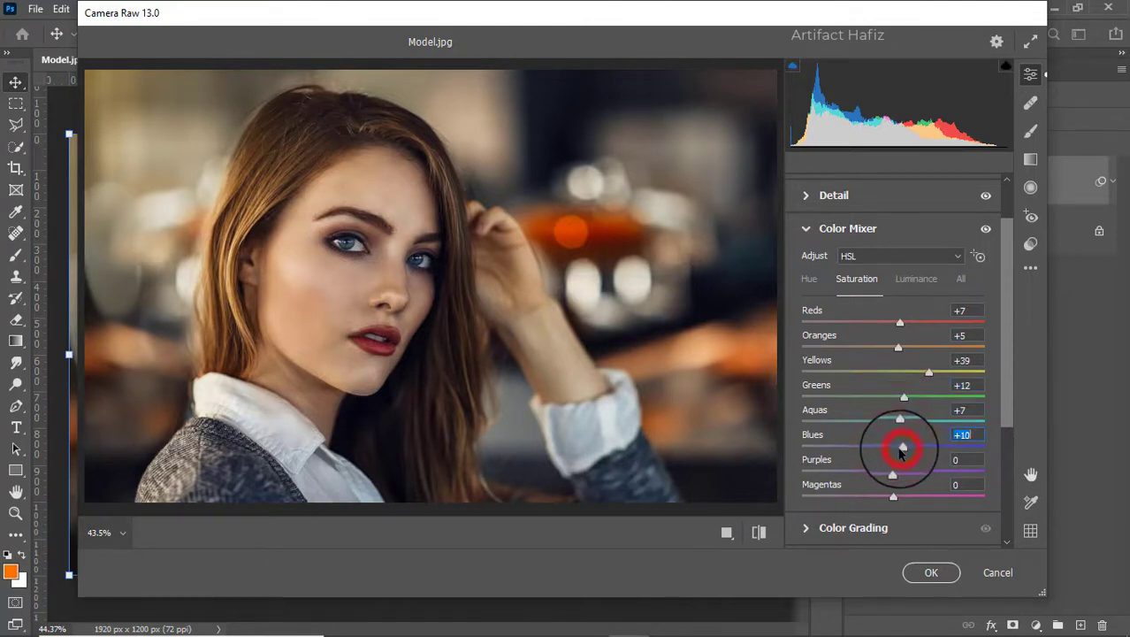
Set the Color Mixer luminance to Reds +4, Oranges +2, Yellows +3, Greens +2, Aquas +3 and Blues +8.
click(908, 281)
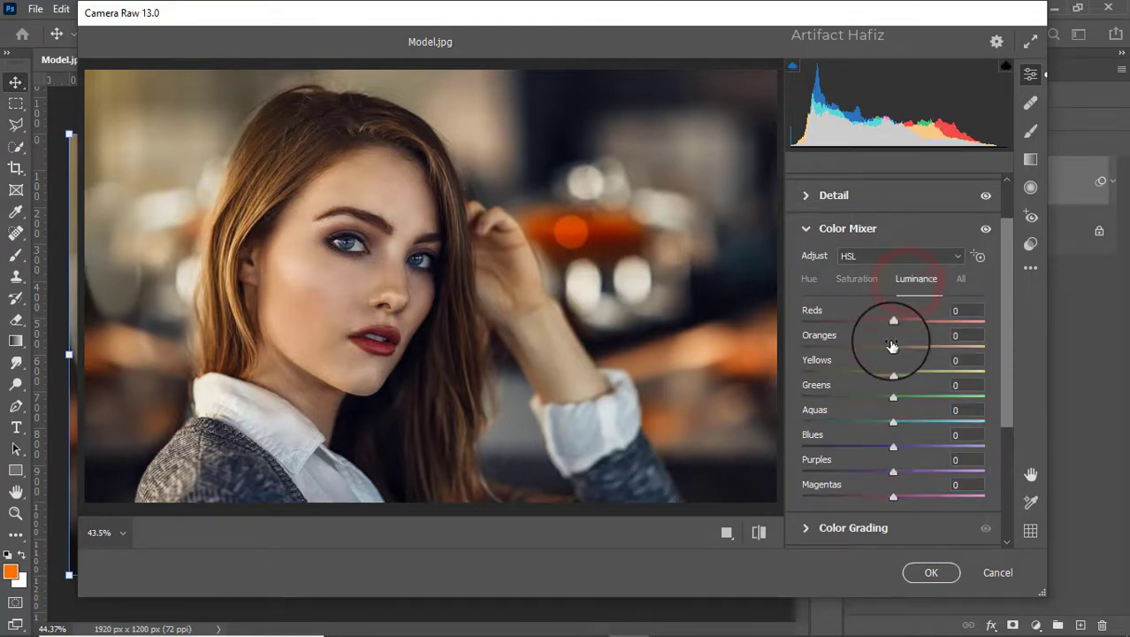
drag(893, 347, 896, 394)
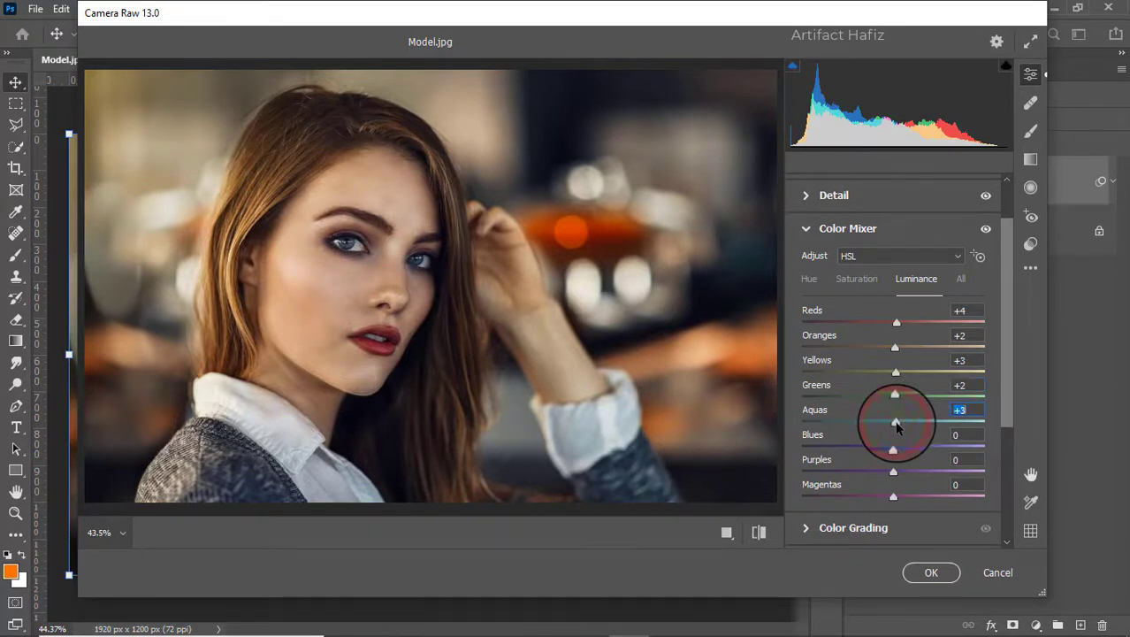
scroll(896, 394, down, 2)
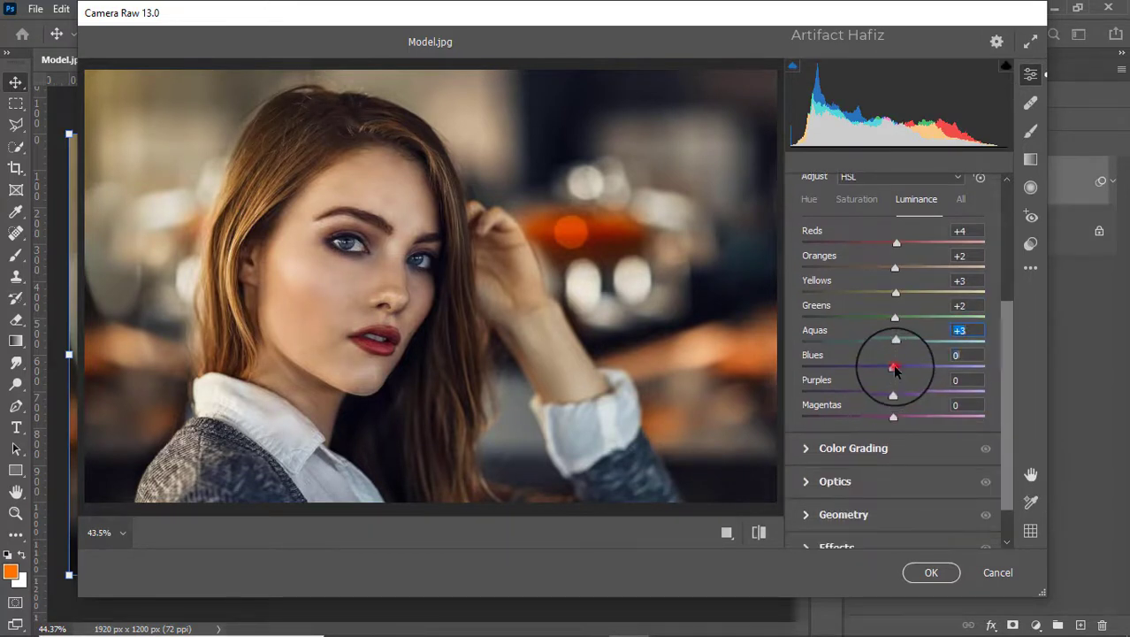
drag(896, 370, 931, 371)
drag(857, 375, 904, 383)
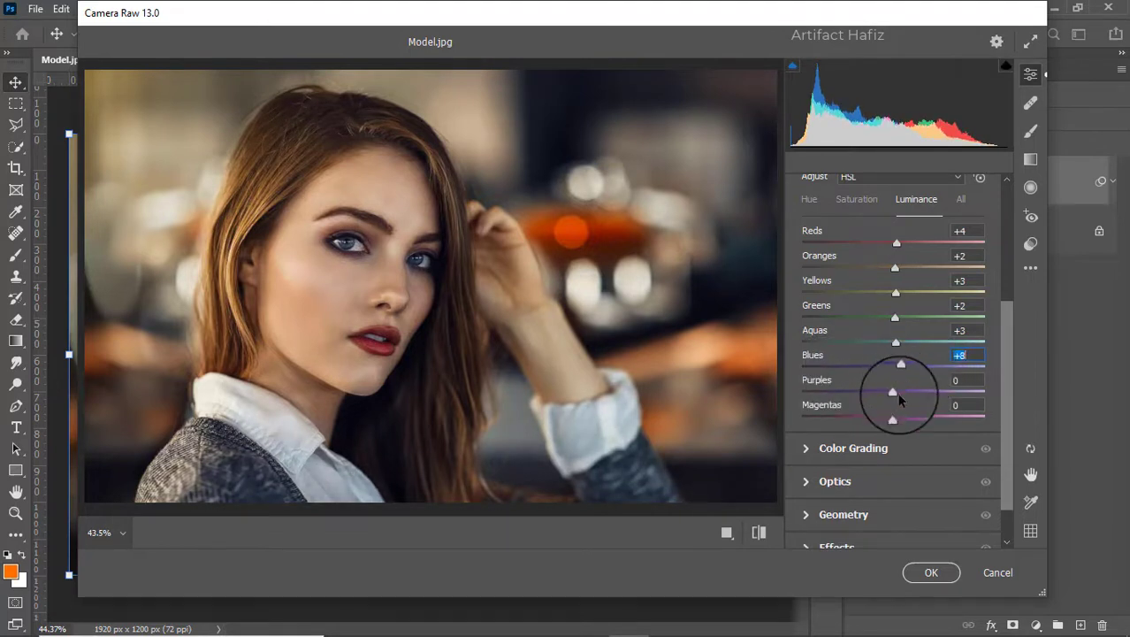
Color grade the shadows with hue 267 and saturation 8, and tint the highlights slightly orange.
scroll(911, 387, down, 1)
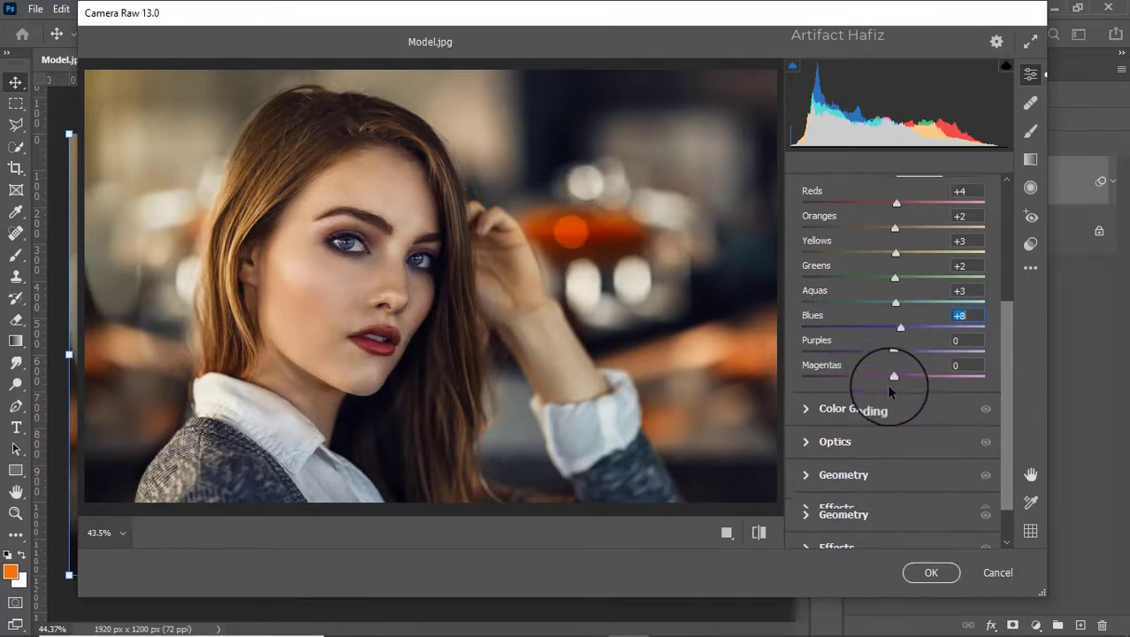
click(843, 400)
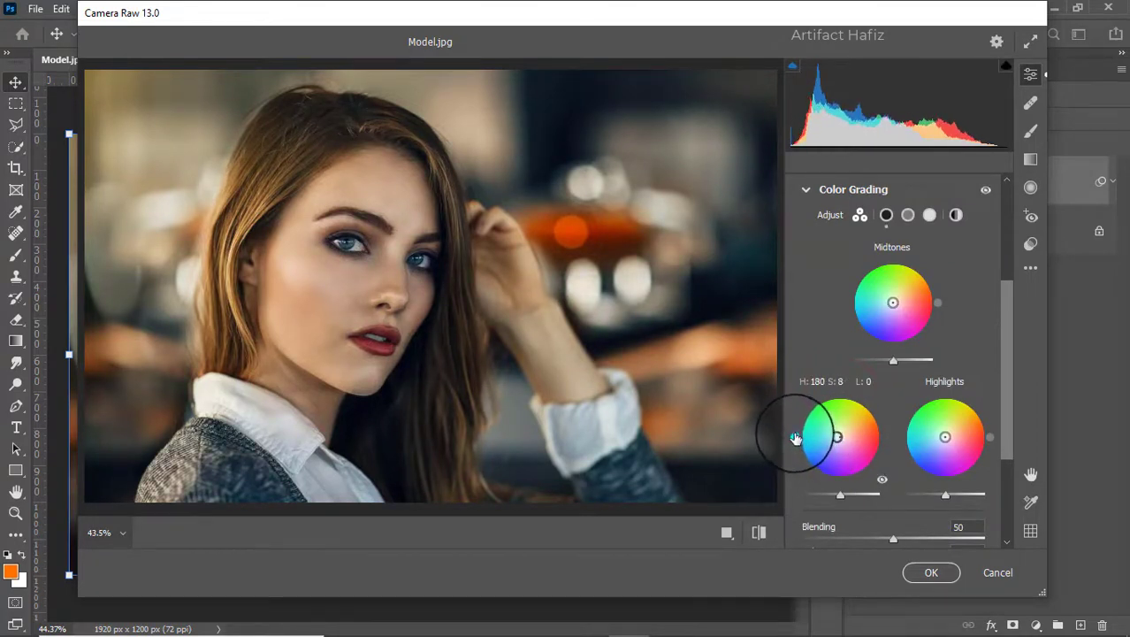
drag(795, 437, 837, 488)
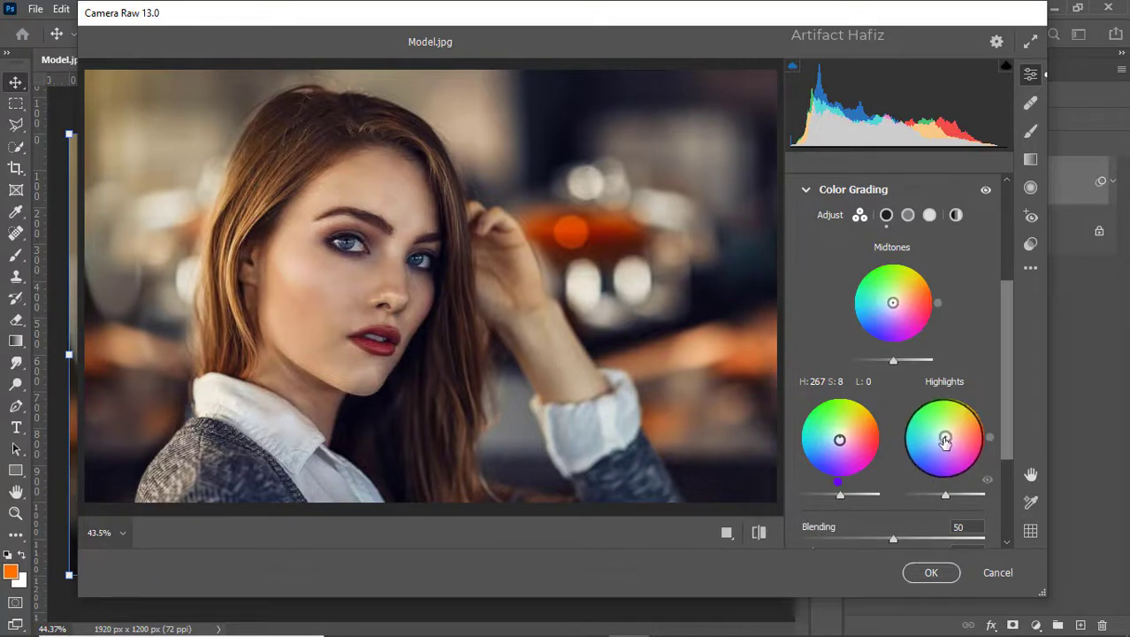
drag(945, 442, 1009, 399)
Add a slight vignette of -3 in the Effects settings.
scroll(965, 313, down, 3)
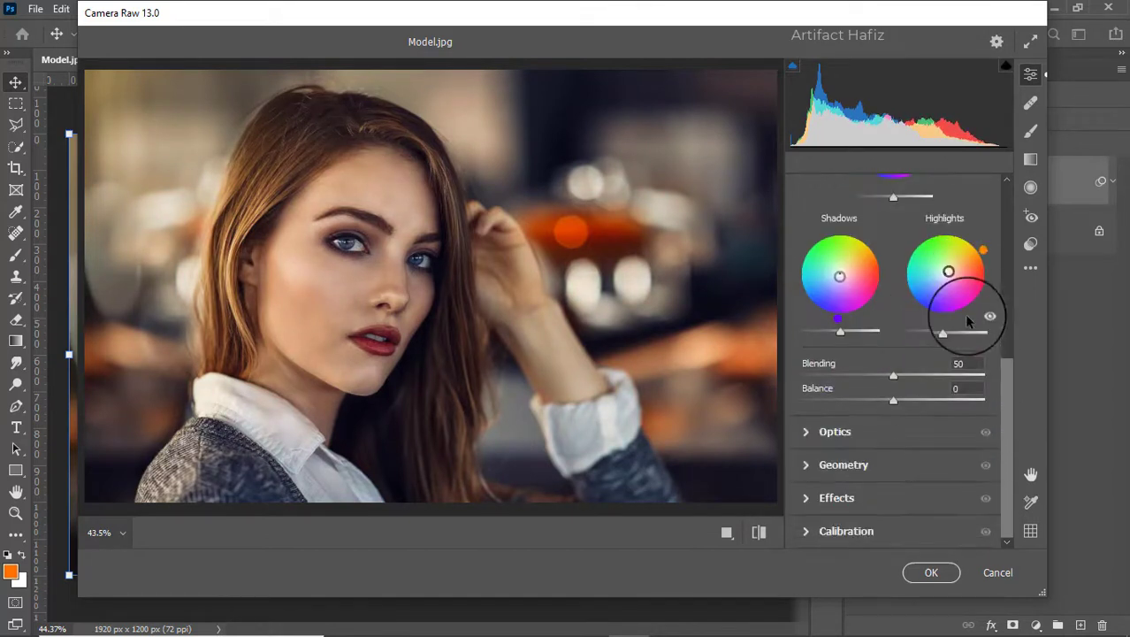
click(837, 489)
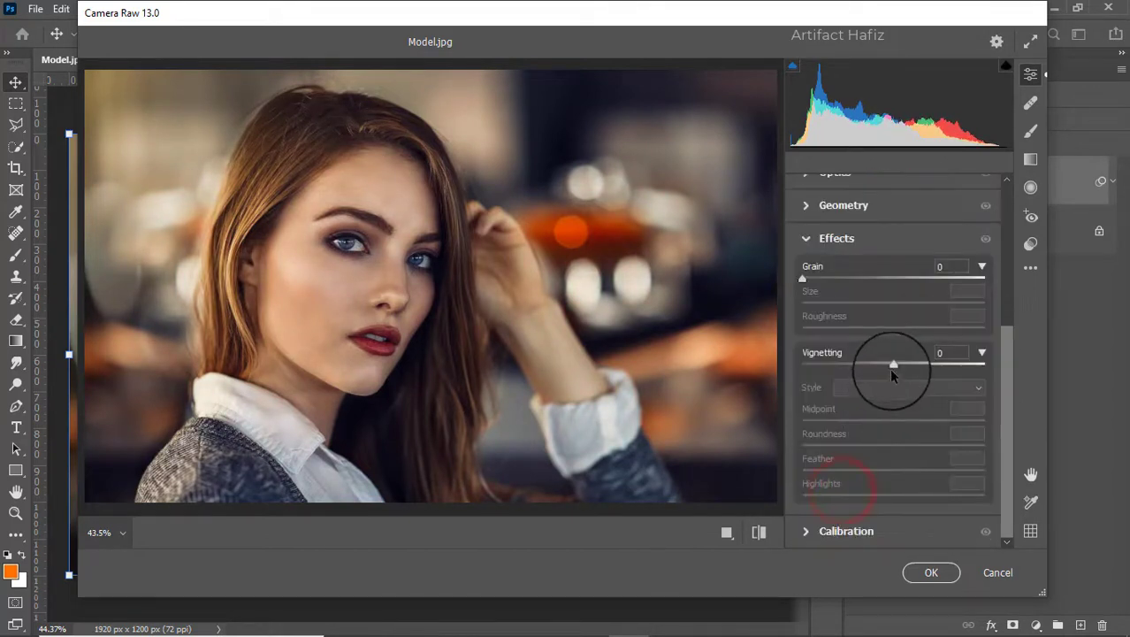
drag(892, 369, 891, 371)
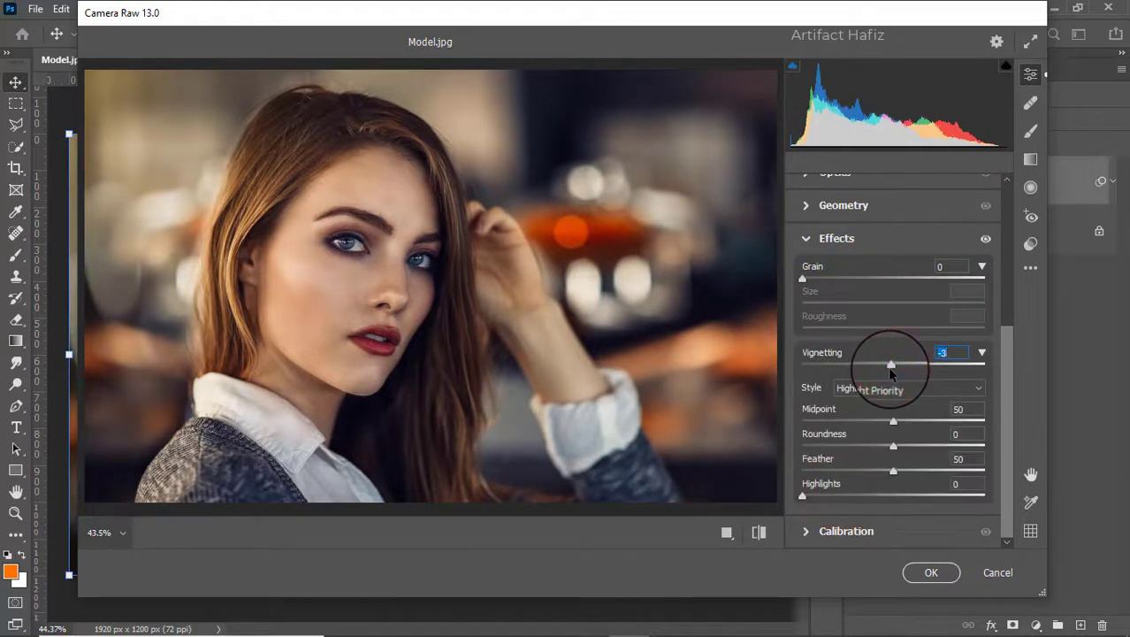
Calibrate Red Primary to Hue +2 and Saturation -5, Green Primary Saturation to +5 and Blue Primary Saturation to +10, and apply the filter.
click(817, 531)
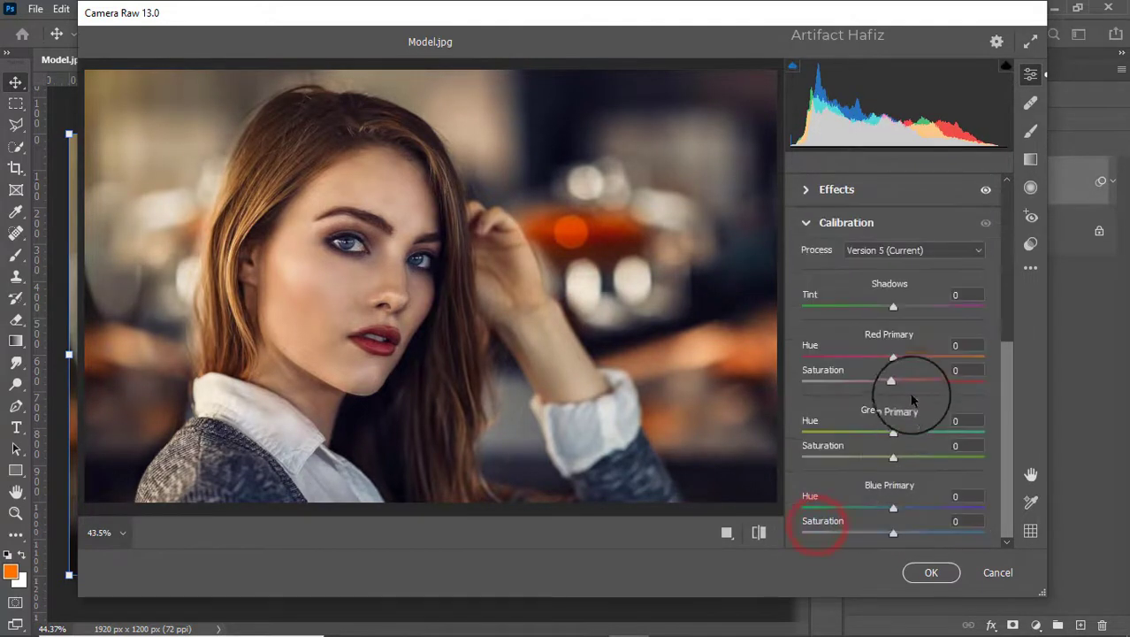
drag(893, 354, 895, 357)
drag(895, 457, 899, 457)
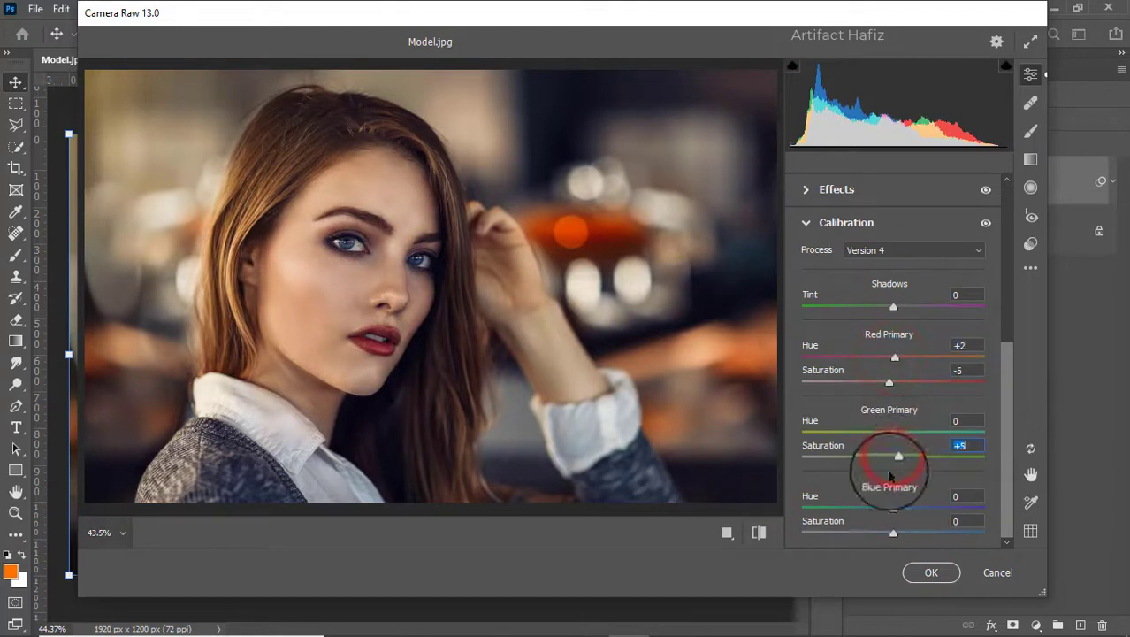
drag(893, 531, 912, 537)
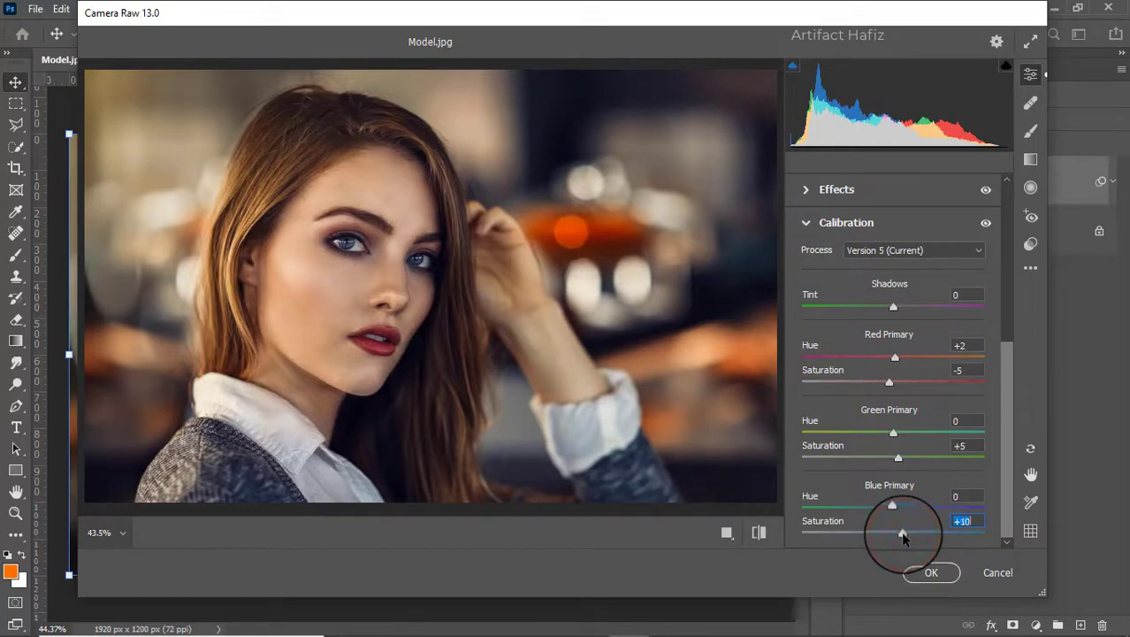
click(929, 573)
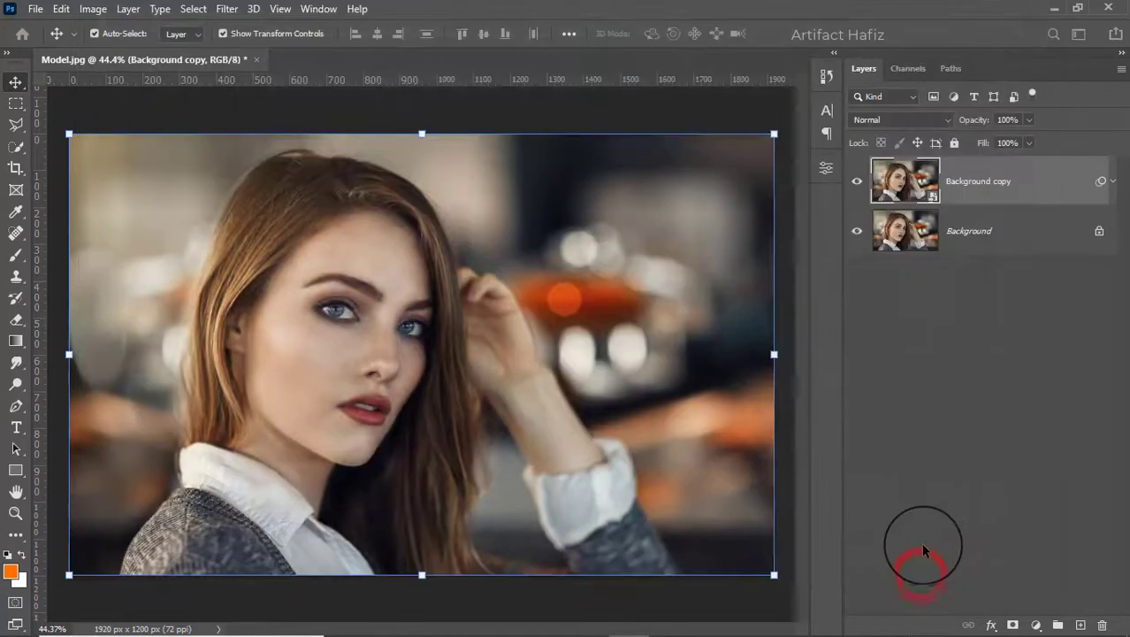
Toggle the visibility of the Background copy layer to compare the photo before and after the filter.
click(857, 183)
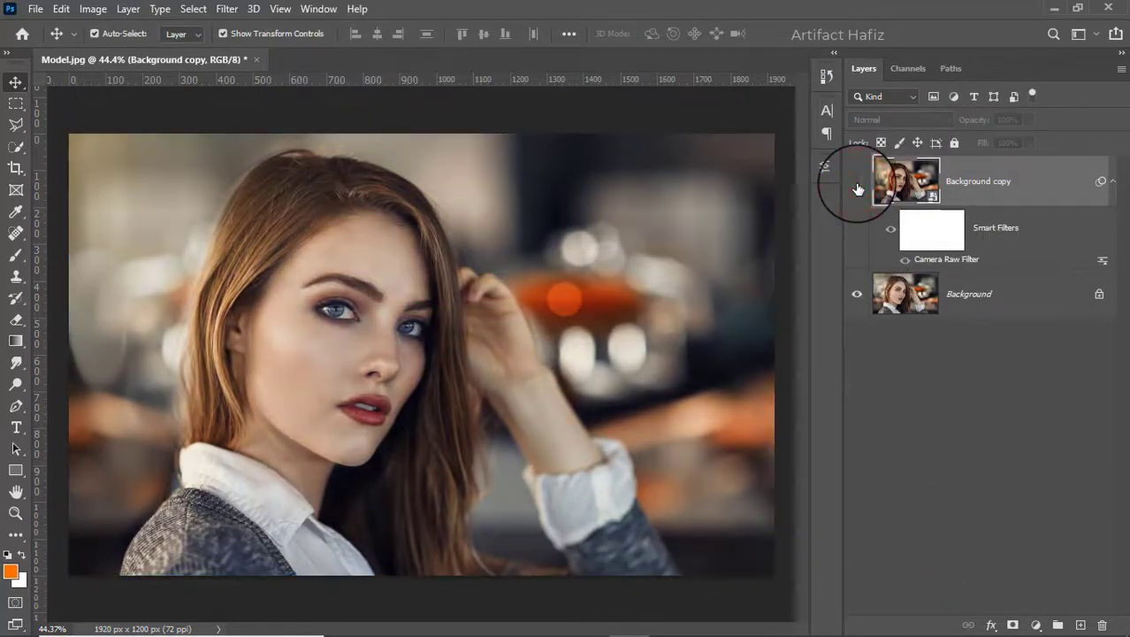
click(857, 184)
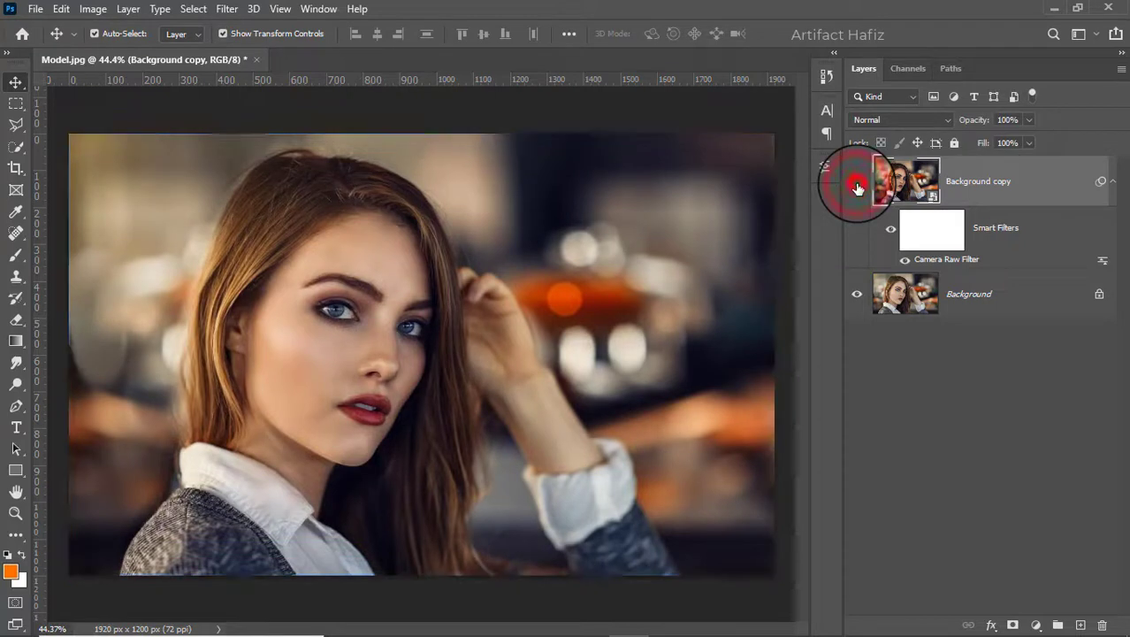
click(857, 183)
click(857, 183)
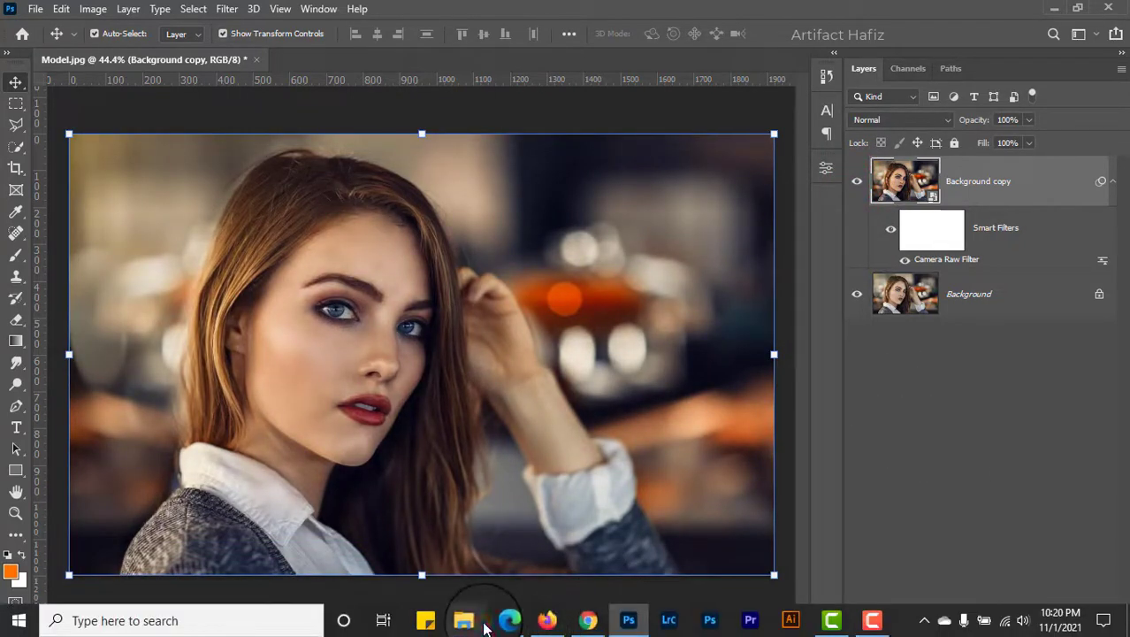
Place the light-bokeh image from File Explorer as a new layer over the portrait and set its blend mode to Screen.
click(482, 616)
drag(258, 192, 531, 346)
click(791, 33)
click(911, 119)
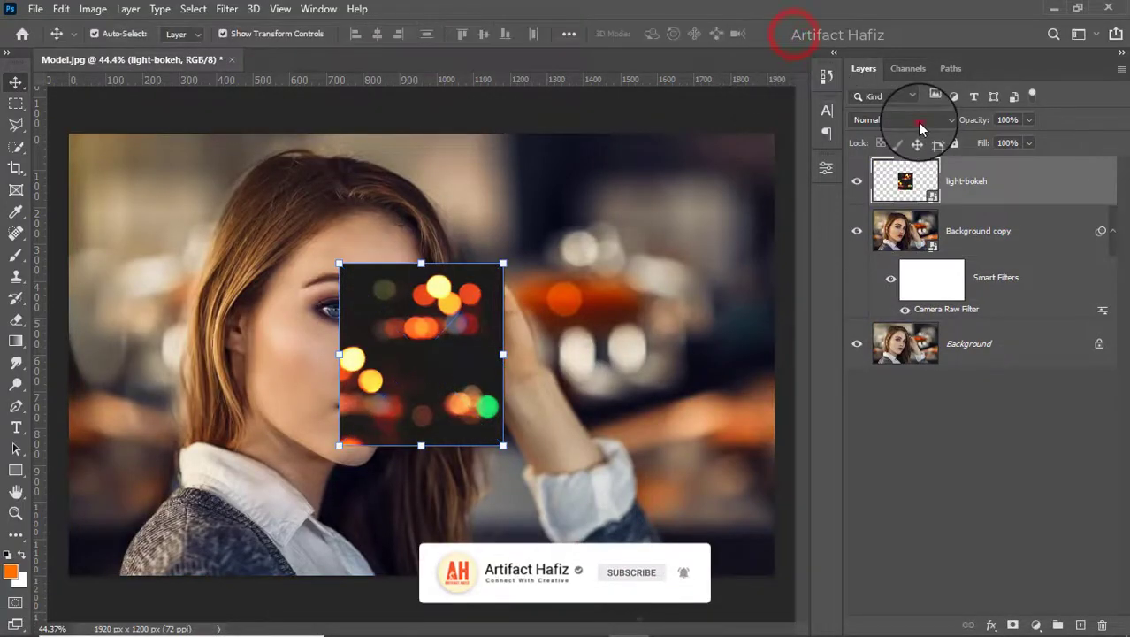
click(889, 260)
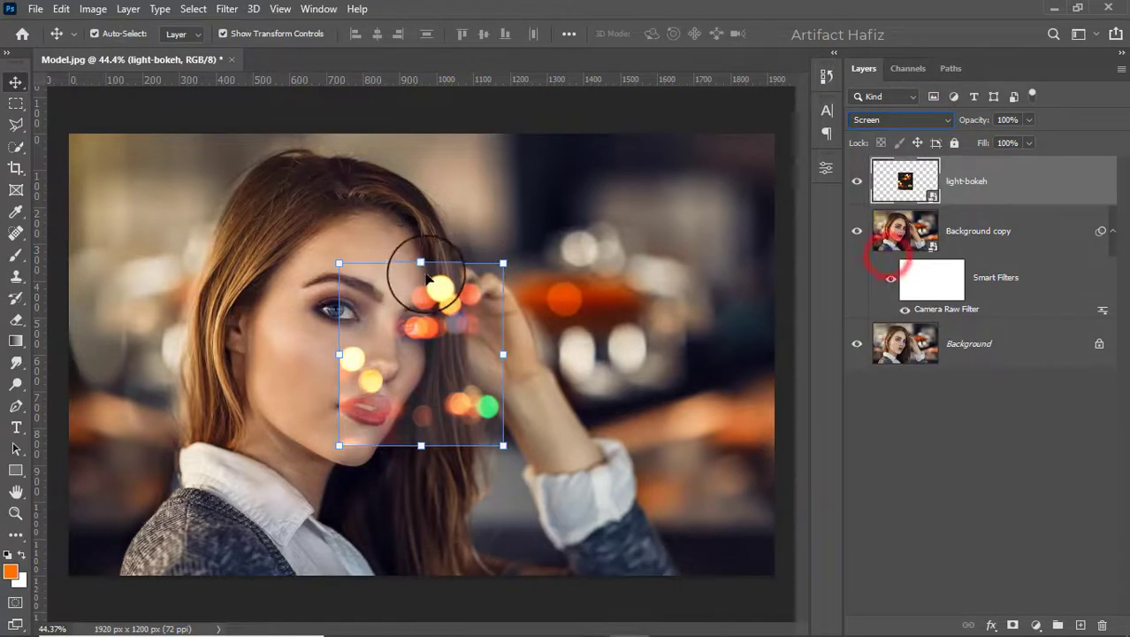
Scale the light-bokeh layer proportionally to about 427.62% so it covers the whole portrait, and apply the transformation.
key(ctrl+t)
drag(421, 263, 424, 136)
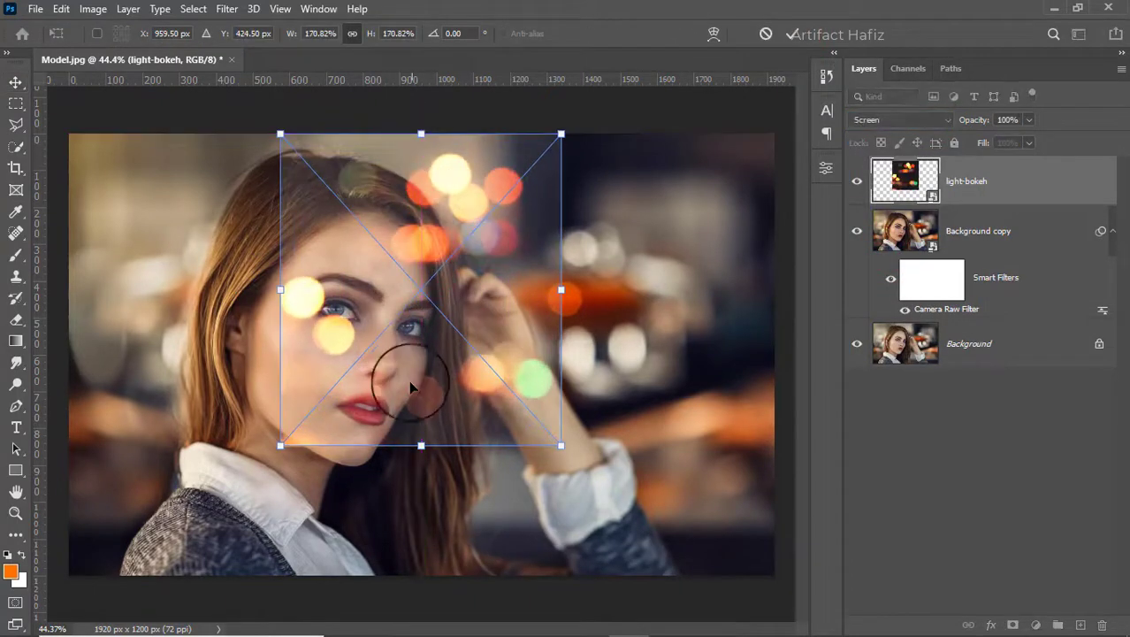
drag(421, 446, 421, 580)
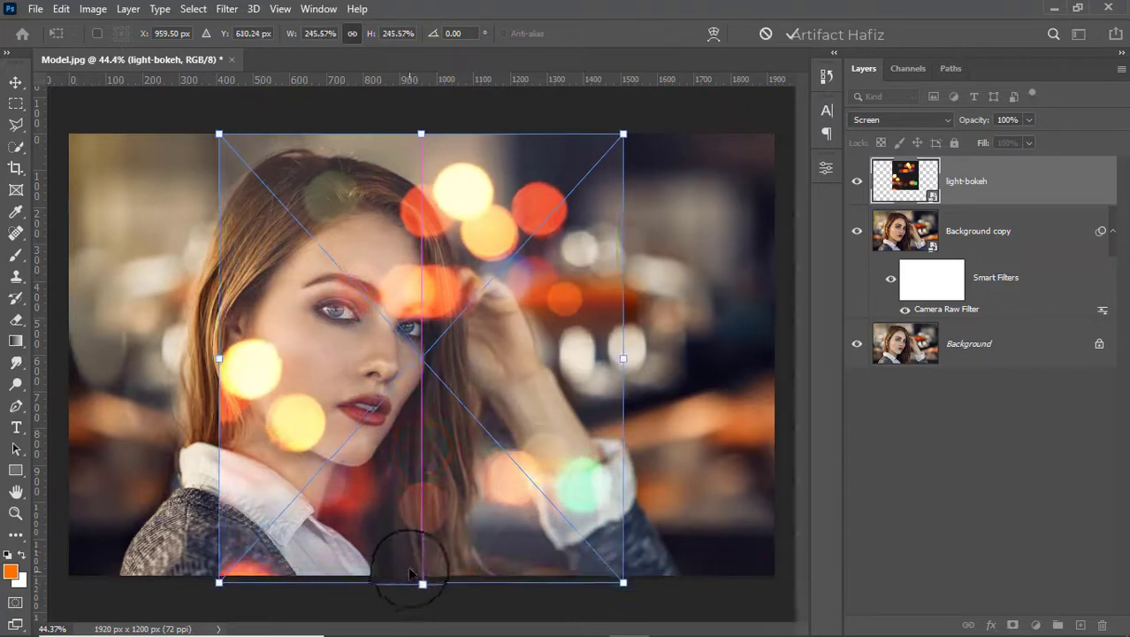
drag(218, 359, 70, 358)
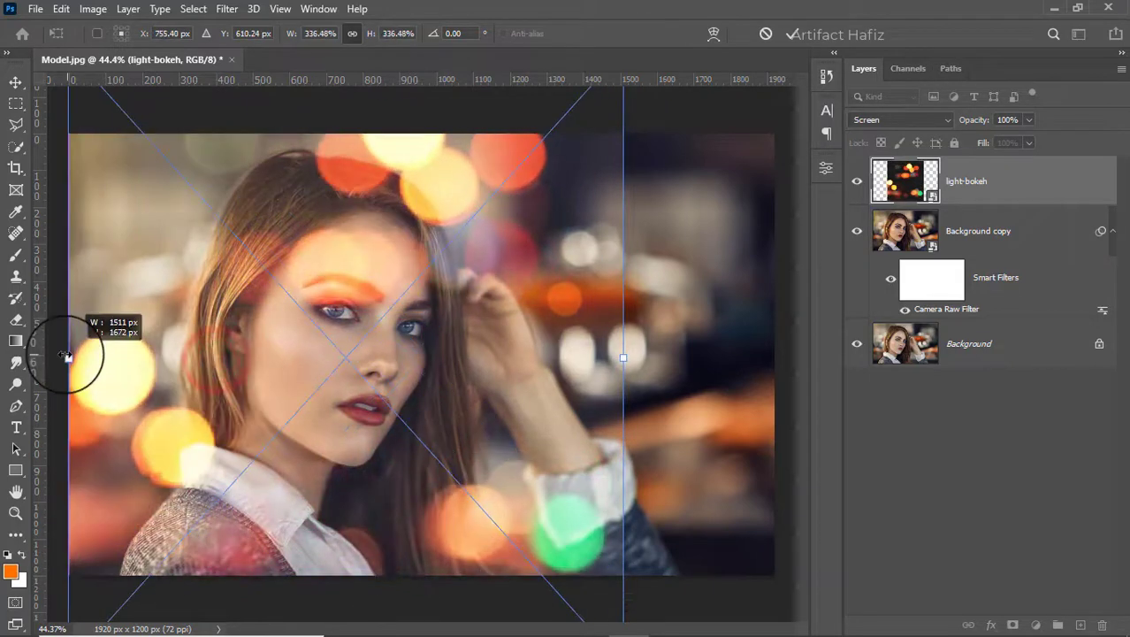
drag(623, 365, 774, 358)
click(794, 35)
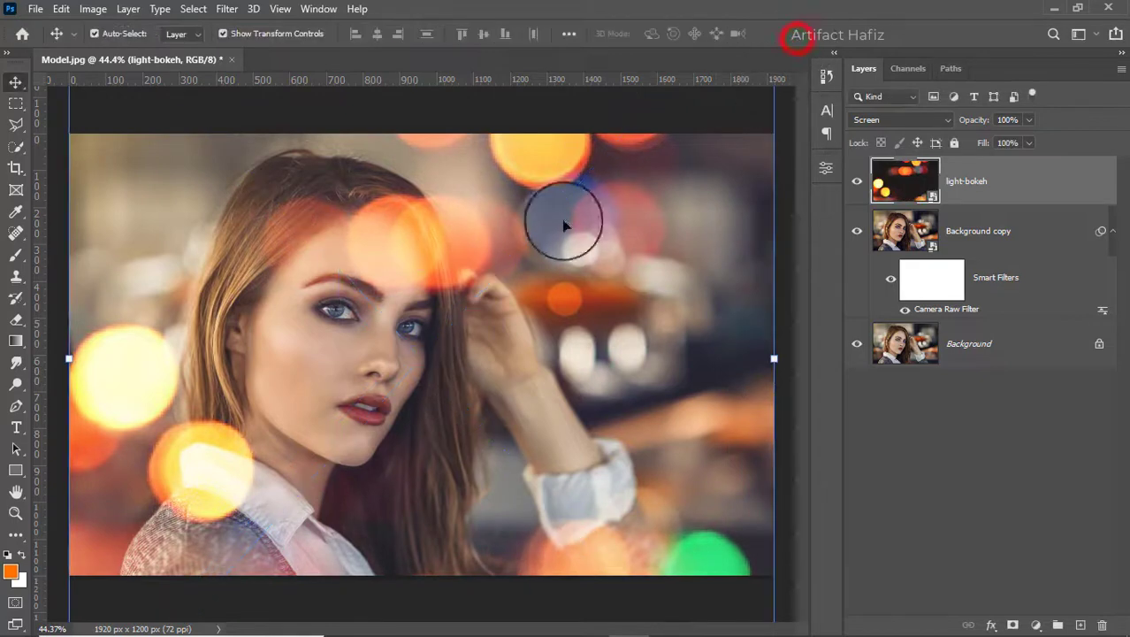
Rotate the light-bokeh layer by 90 degrees around its center and apply the transformation.
scroll(664, 331, down, 3)
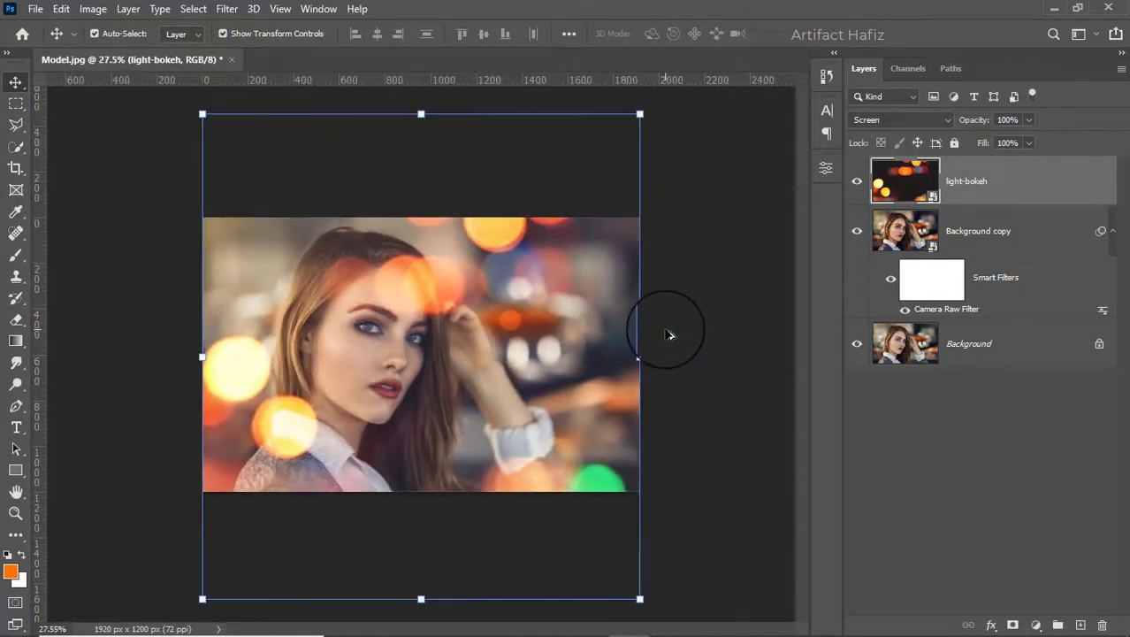
drag(665, 116, 619, 493)
key(ctrl+z)
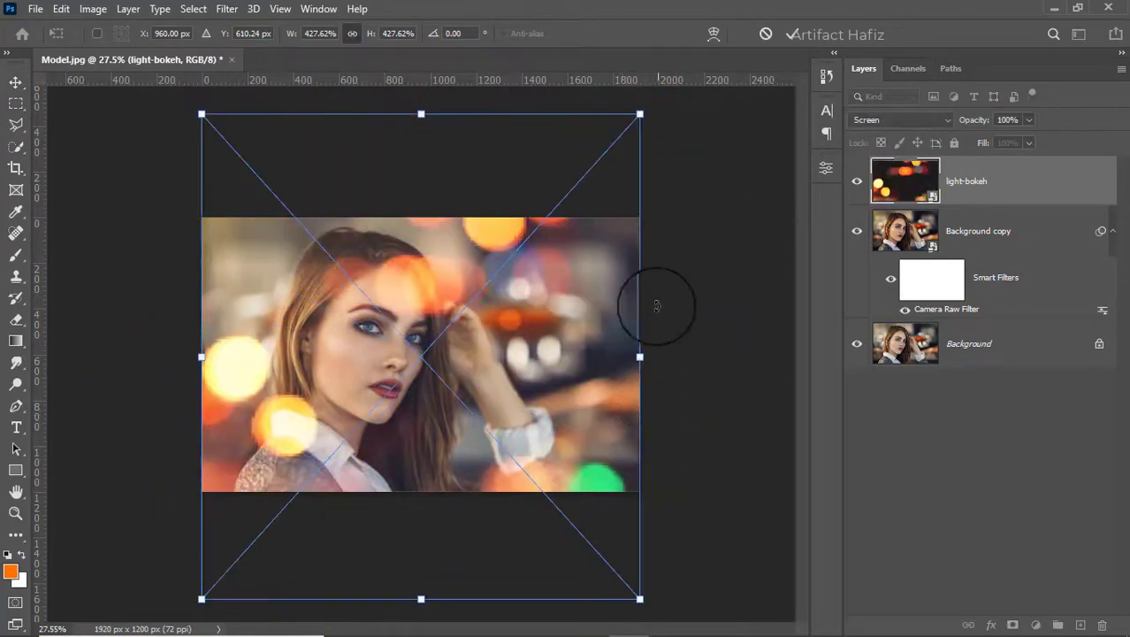
mouse_move(655, 107)
mouse_down()
mouse_move(698, 431)
mouse_move(571, 595)
mouse_move(659, 571)
mouse_up()
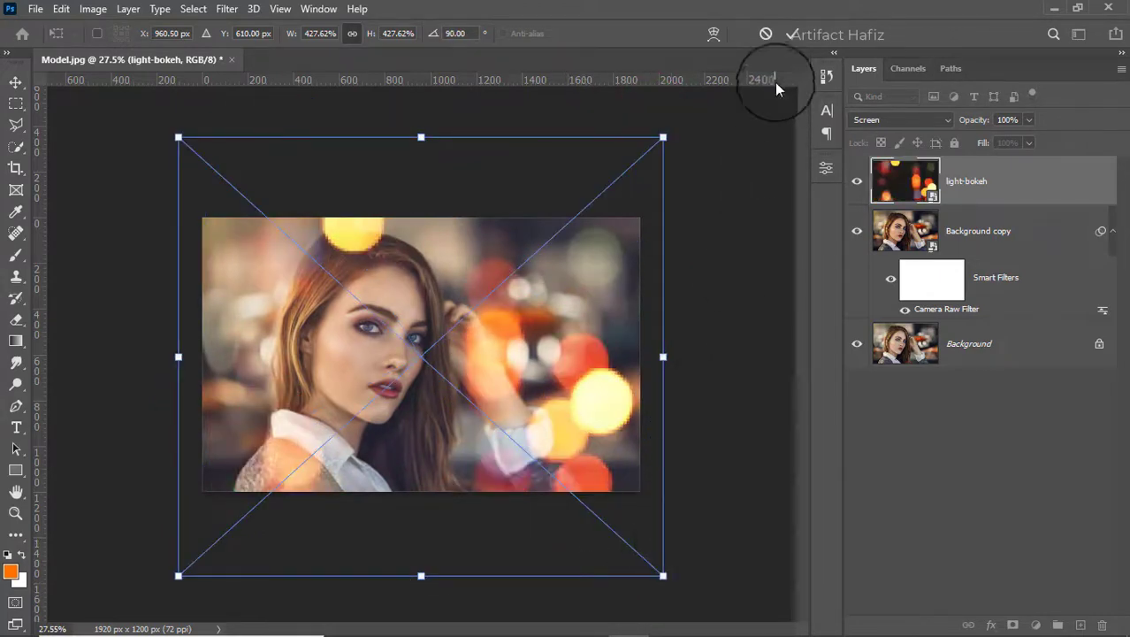
click(790, 35)
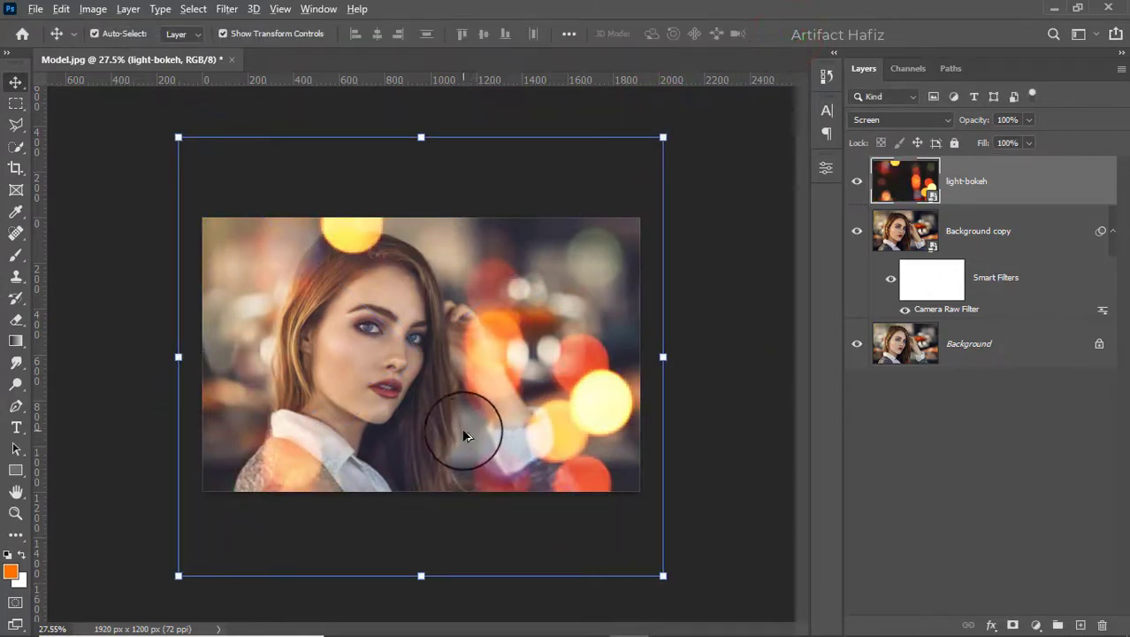
Toggle the visibility of the light-bokeh layer to compare the portrait with and without the overlay.
scroll(465, 432, up, 5)
scroll(464, 431, down, 1)
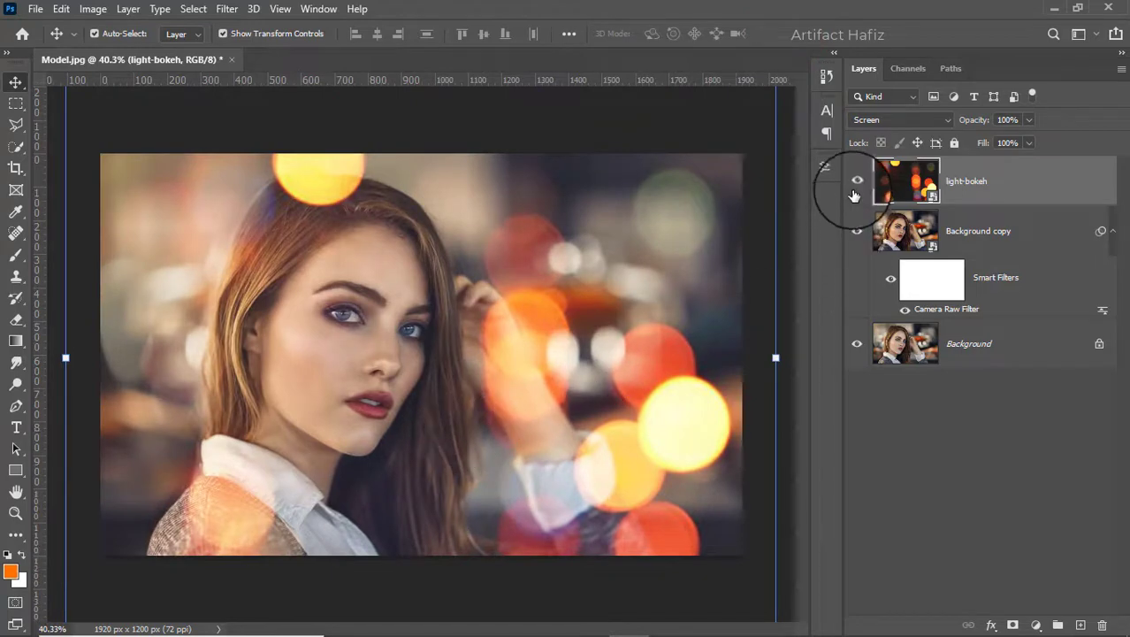
click(856, 181)
click(856, 181)
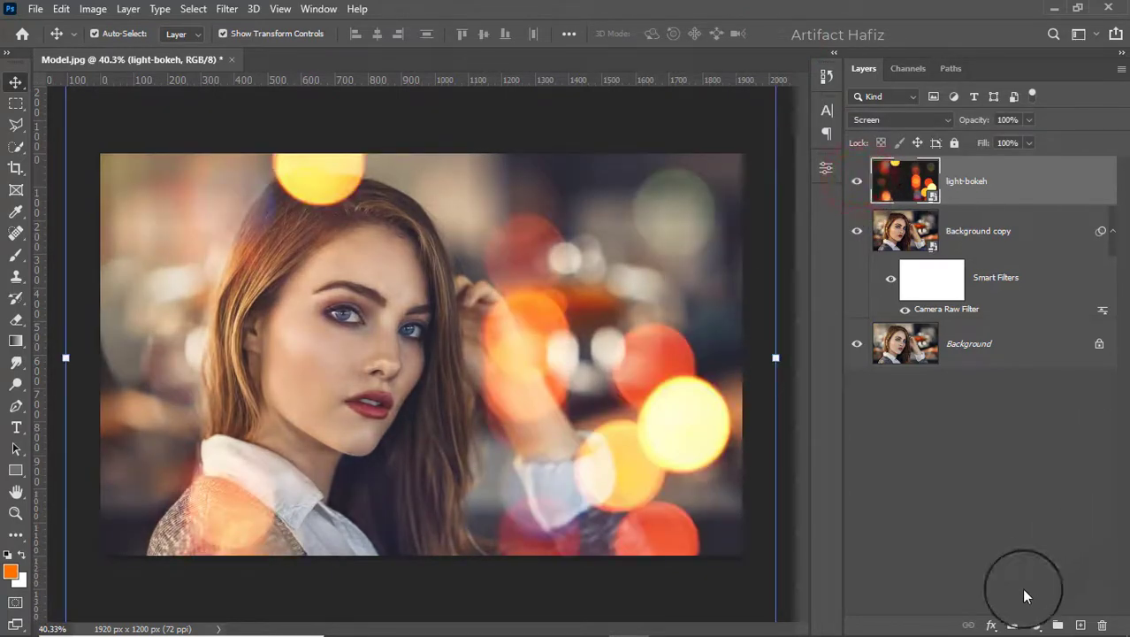
Add a Levels adjustment layer above the light-bokeh layer and set its shadow input level to 19.
click(1035, 624)
click(1031, 391)
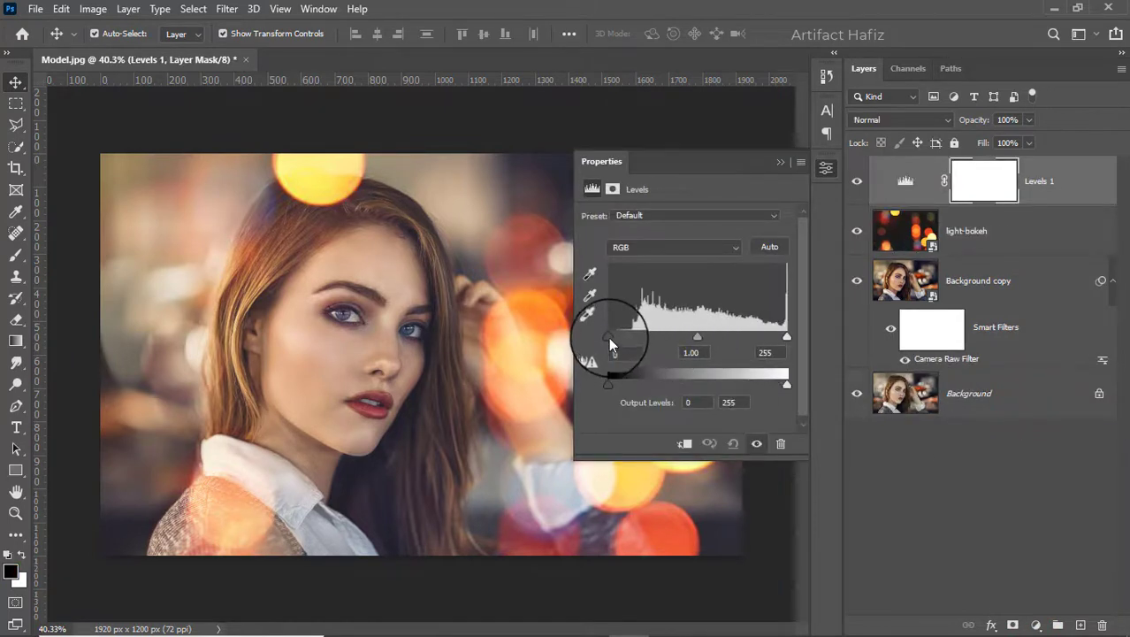
drag(609, 336, 622, 340)
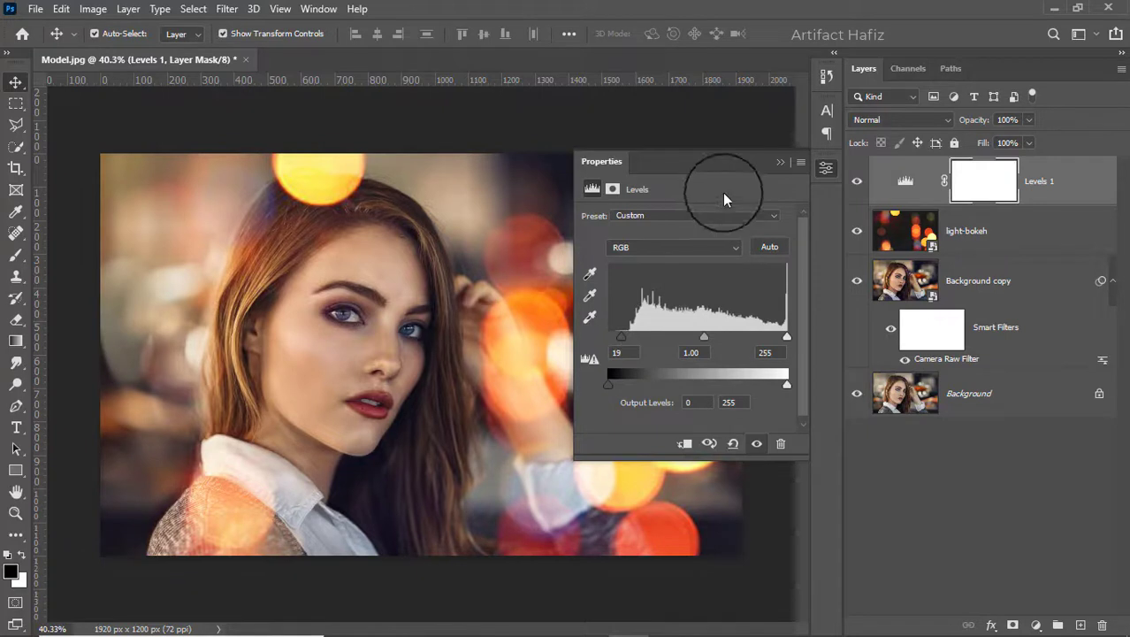
click(783, 161)
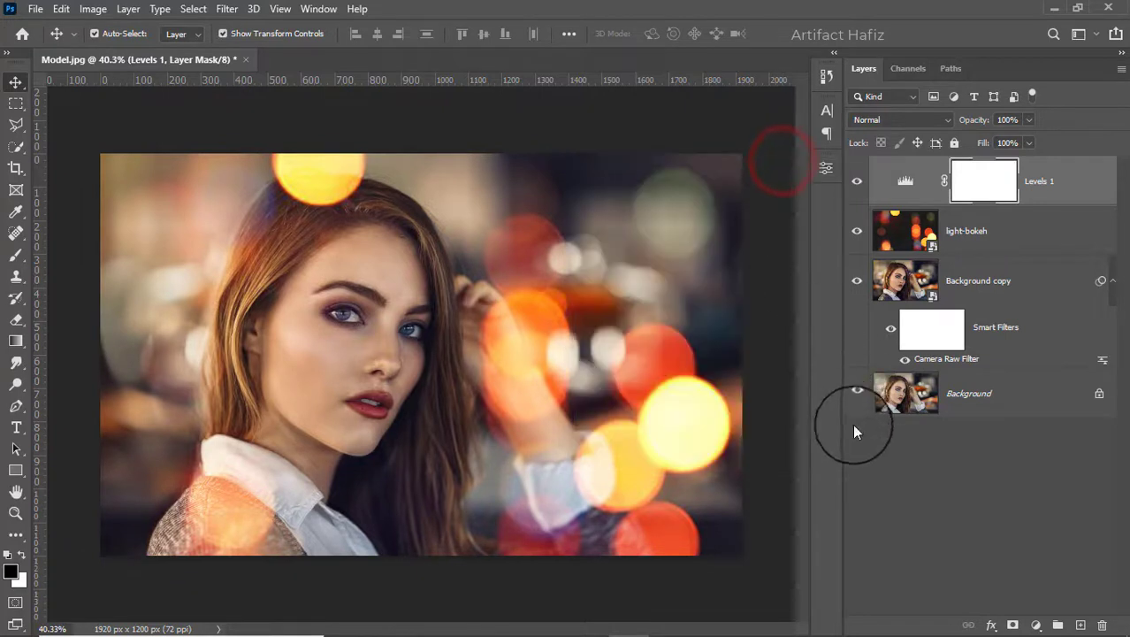
Show only the original Background layer, and restore all layers to compare the portrait before and after the edit.
key(alt)
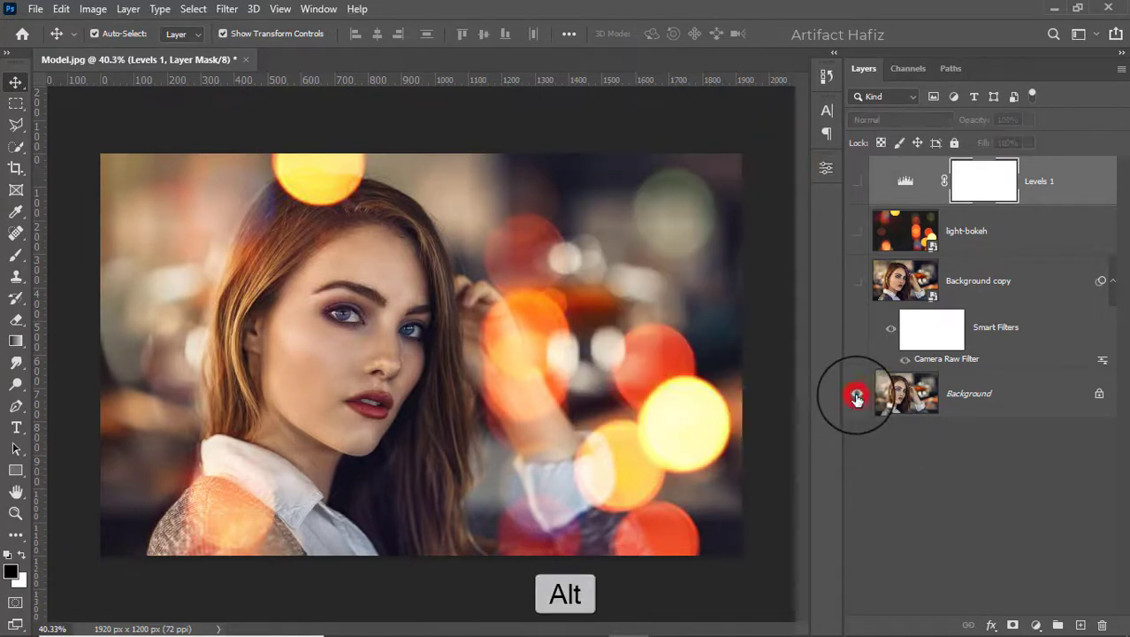
alt+click(856, 398)
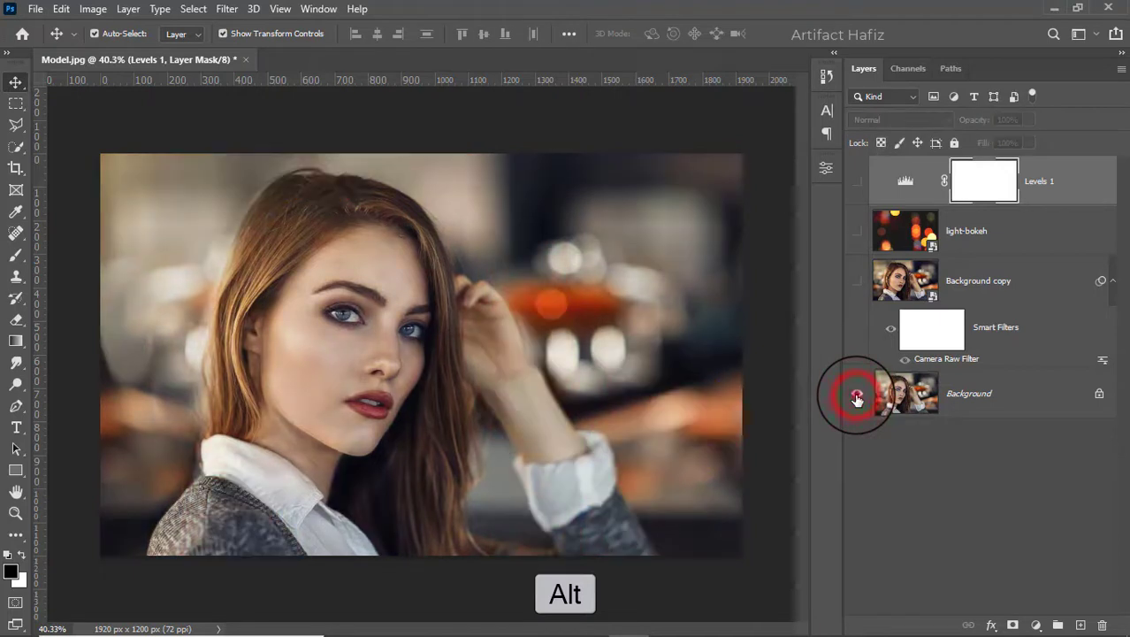
alt+click(856, 398)
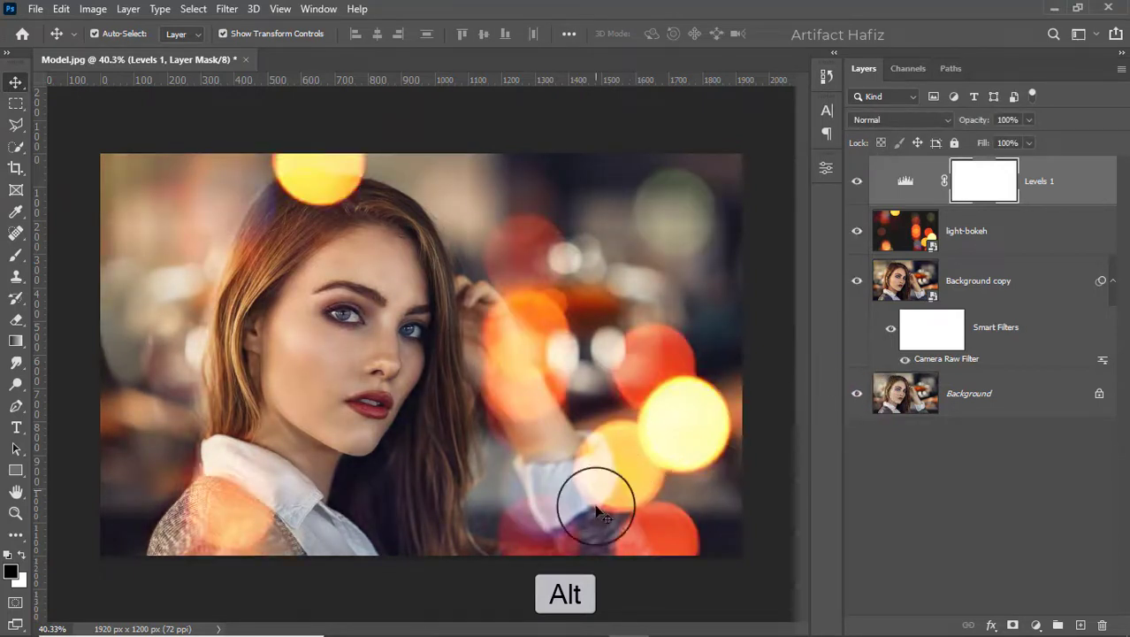